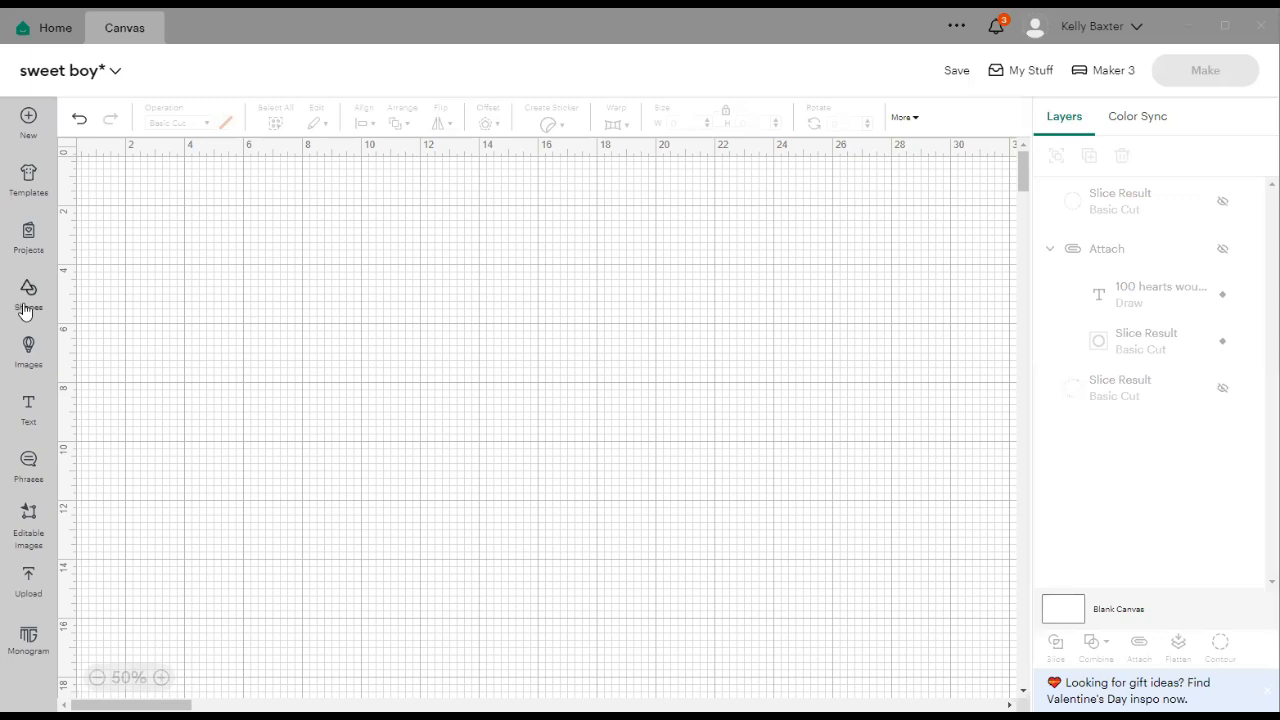
# Add a square shape, set its size to 11.4 × 11.4 in, and position it near the middle of the canvas
pyautogui.click(252, 404)
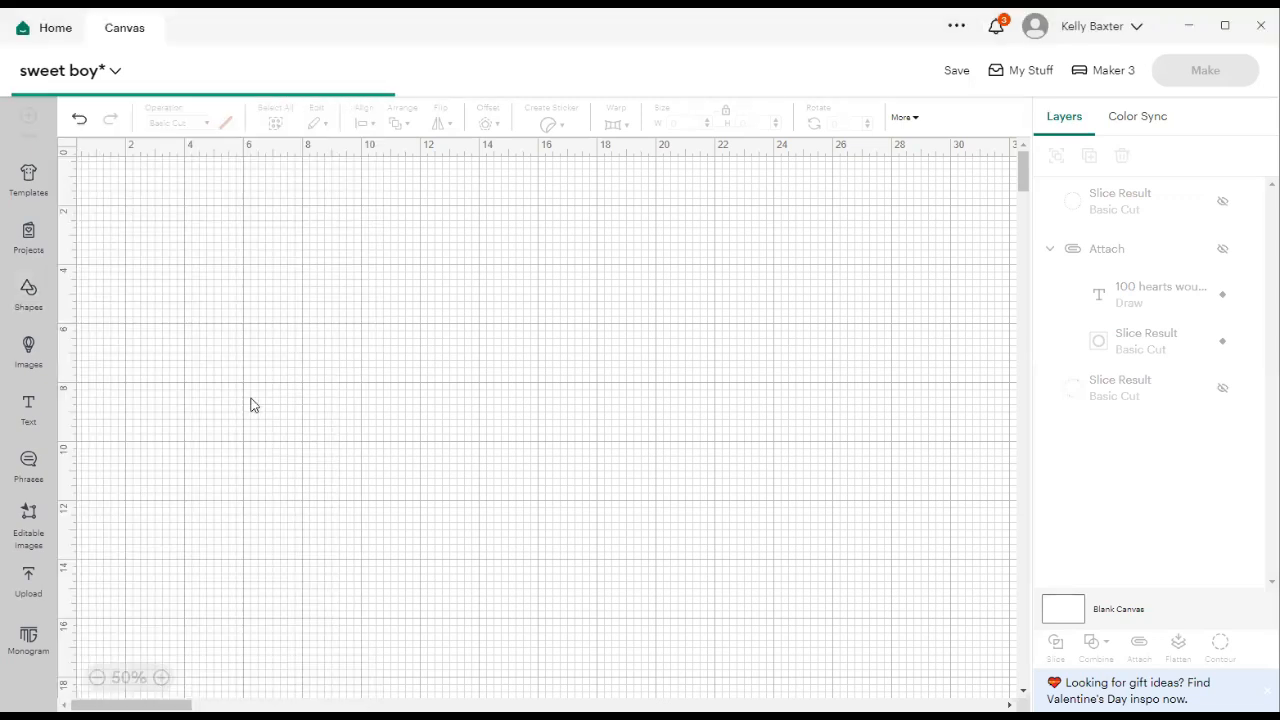
pyautogui.moveTo(260, 340); pyautogui.dragTo(583, 397)
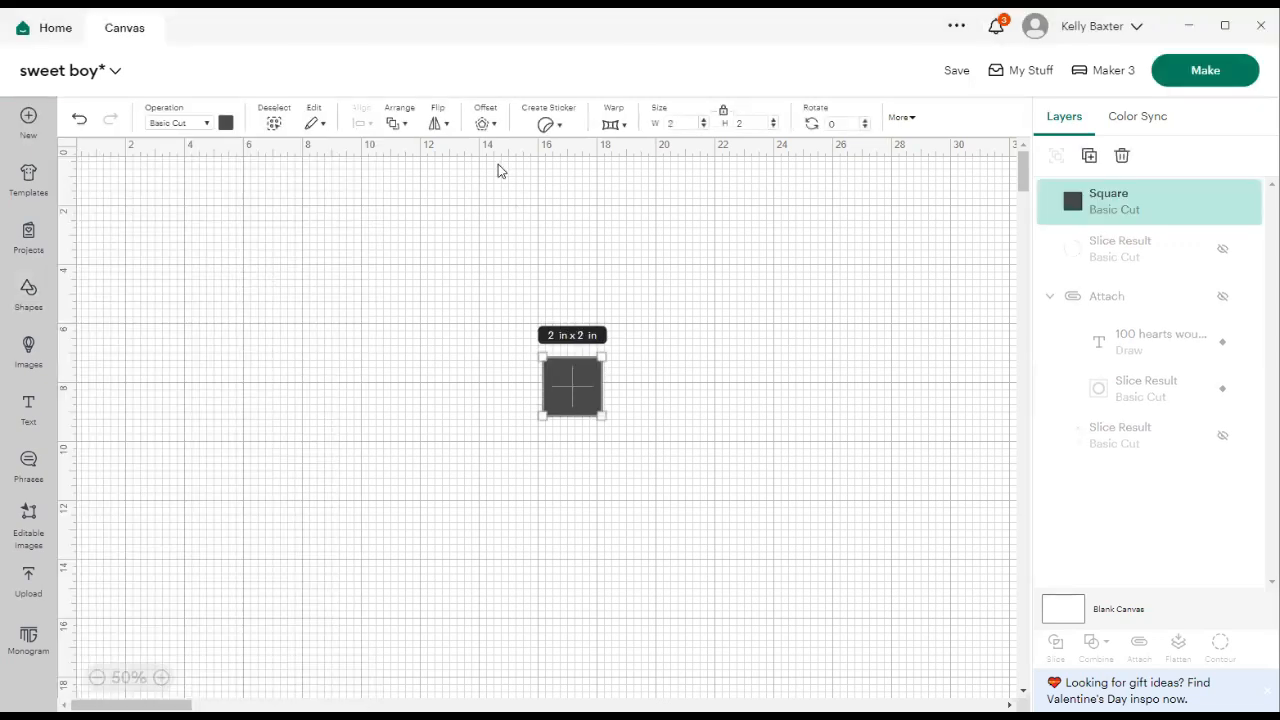
pyautogui.doubleClick(680, 122)
pyautogui.write('11.4')
pyautogui.press('Return')
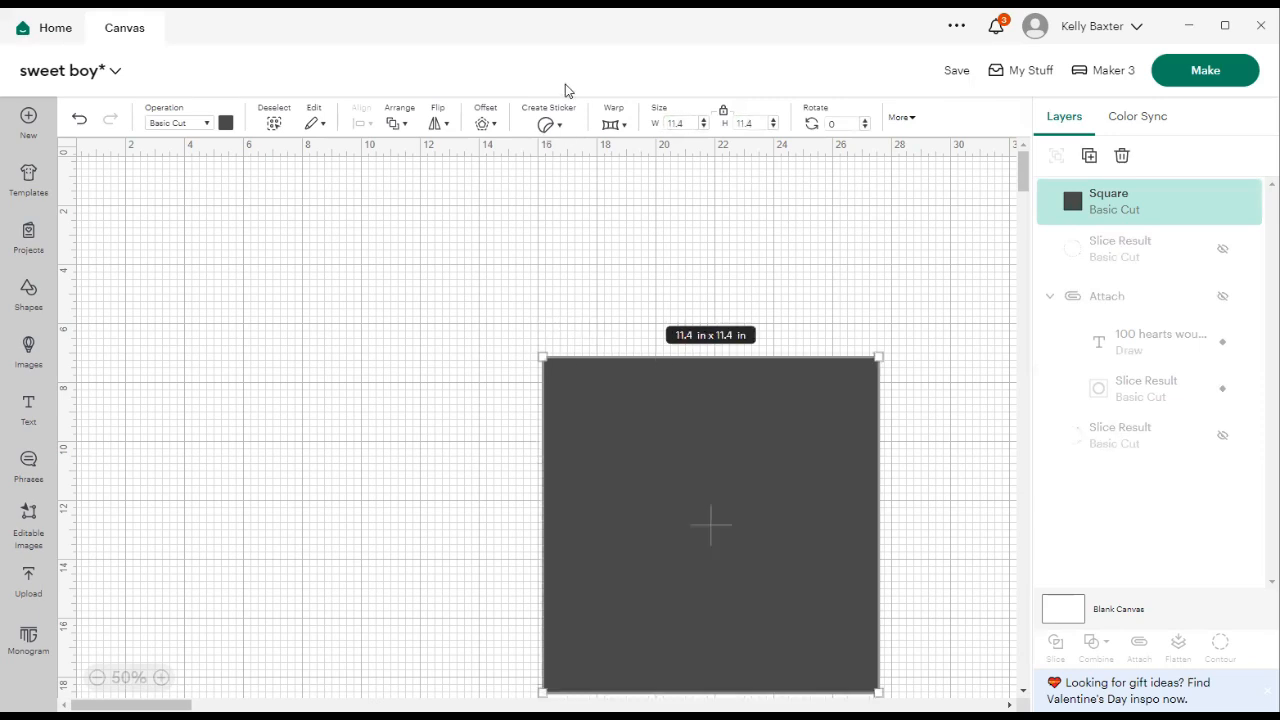
pyautogui.moveTo(713, 480); pyautogui.dragTo(566, 400)
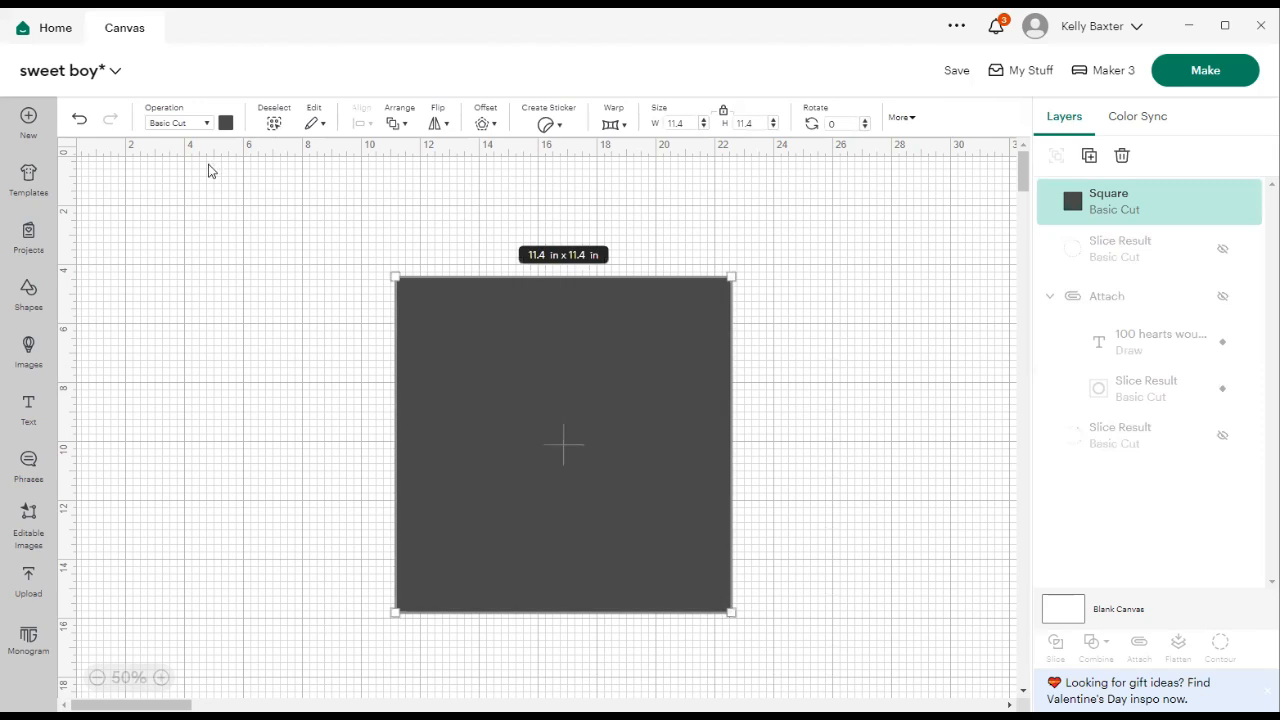
# Set the square's material color to white and deselect it
pyautogui.click(224, 124)
pyautogui.click(263, 192)
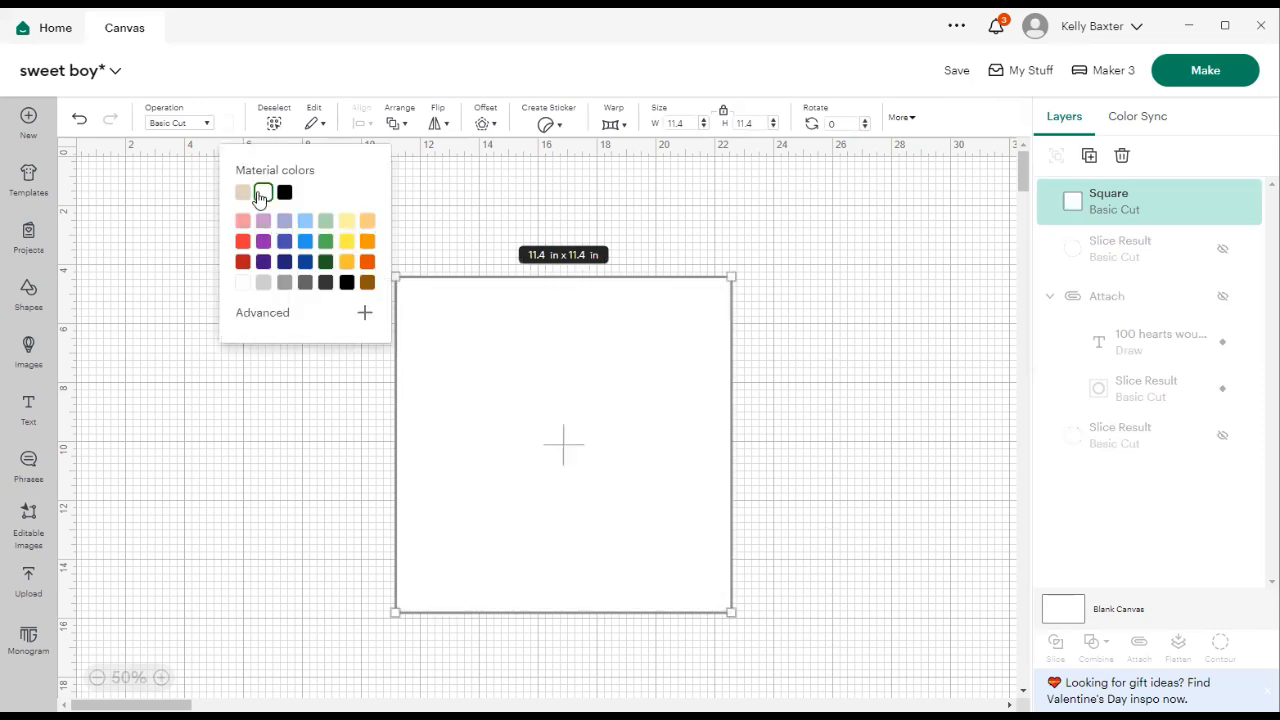
pyautogui.click(279, 455)
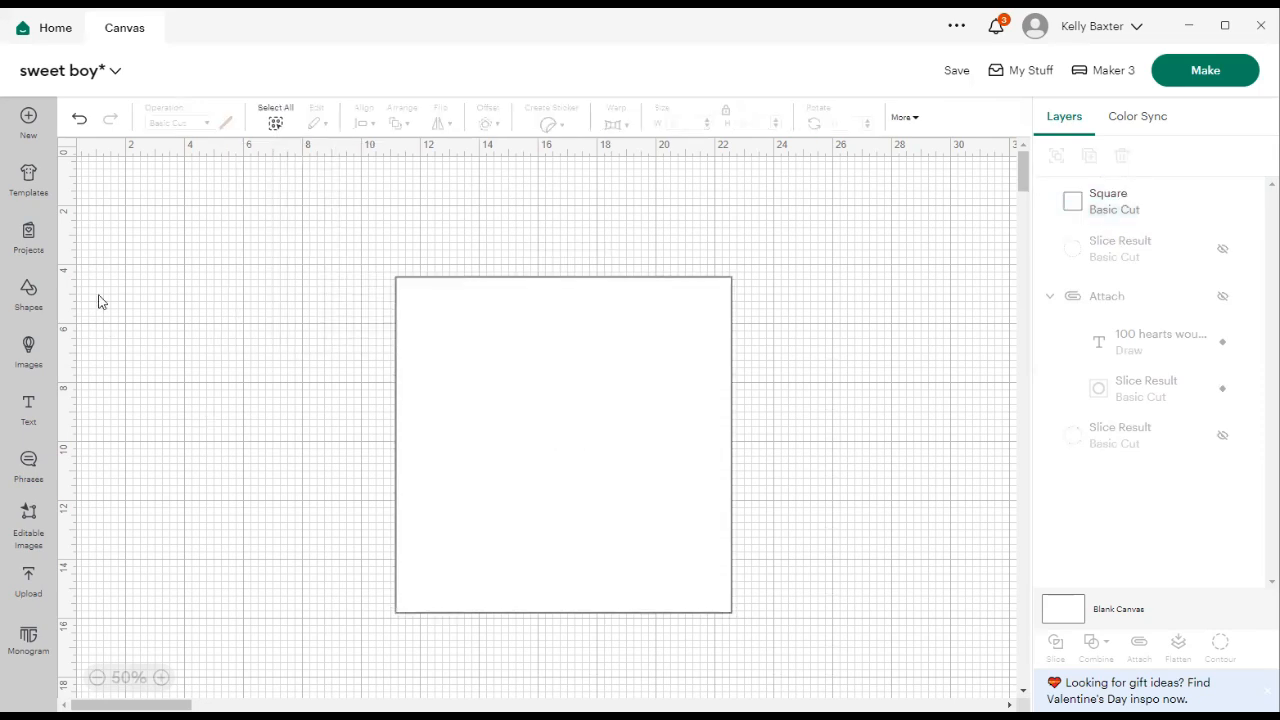
# Search the image library for #M4F2DD63E and add the dashed circle image to the canvas
pyautogui.click(25, 368)
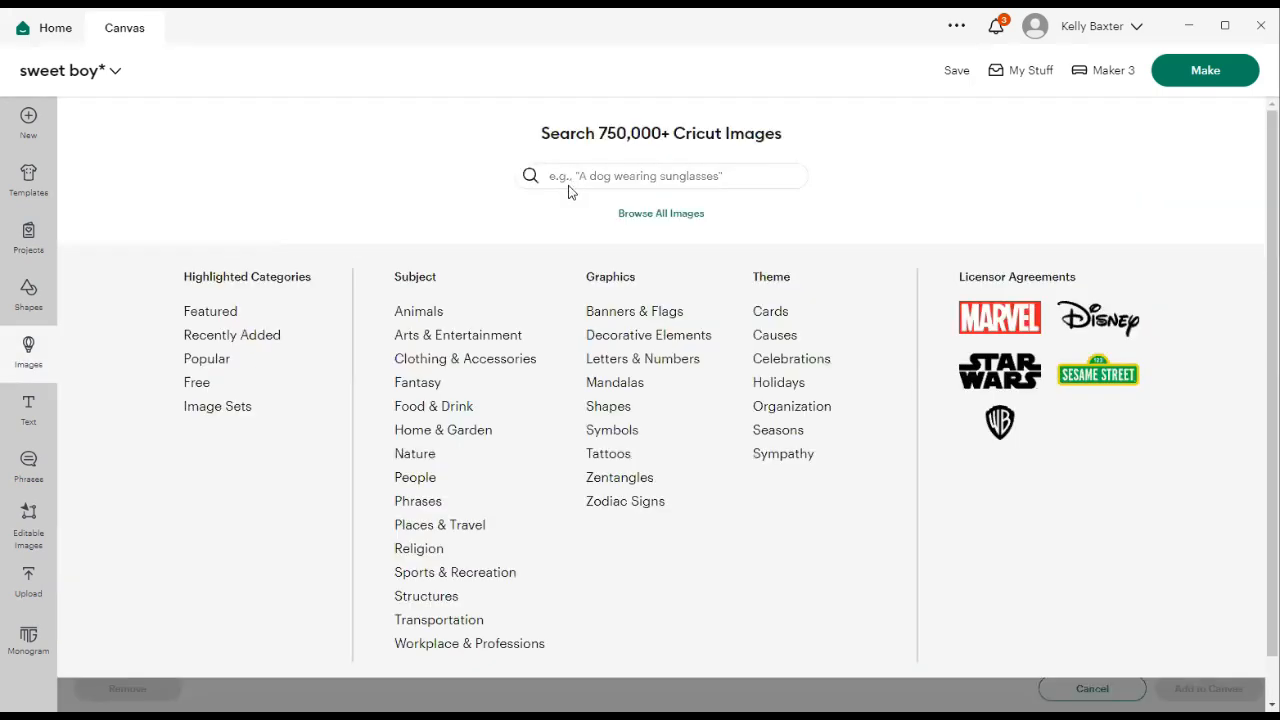
pyautogui.click(602, 170)
pyautogui.write('#M4F2')
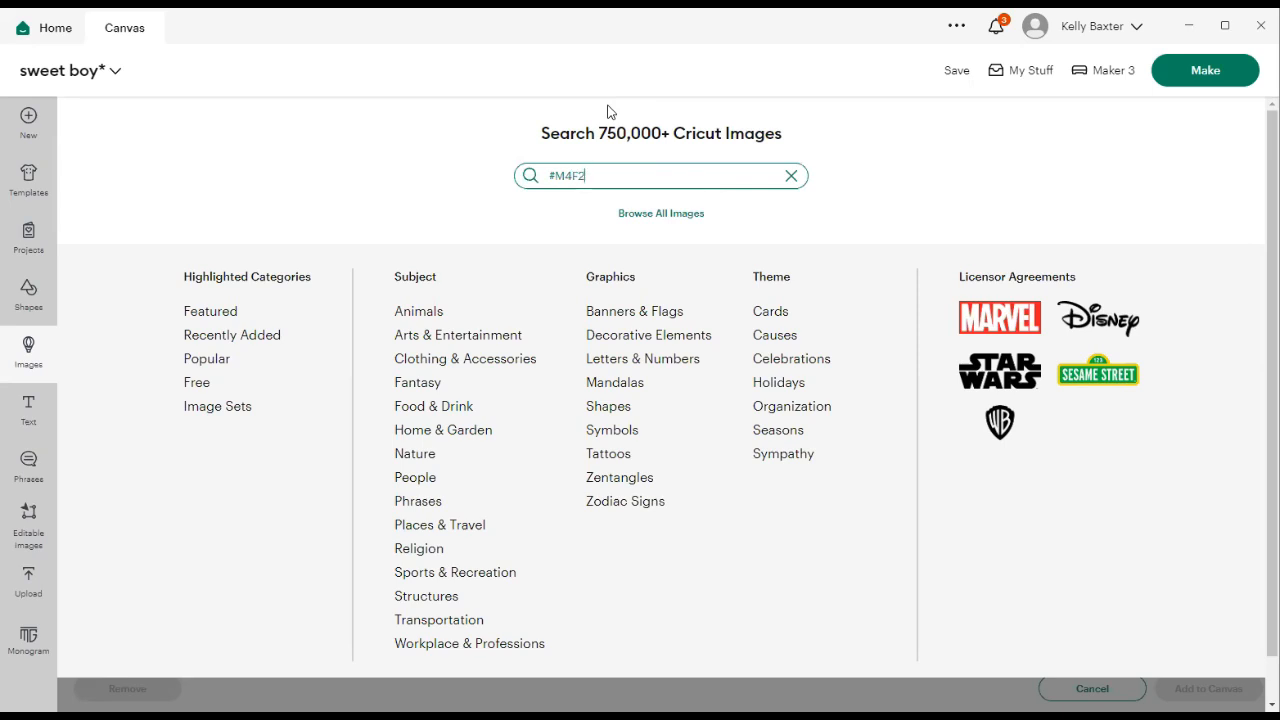
pyautogui.write('DD63E')
pyautogui.press('Return')
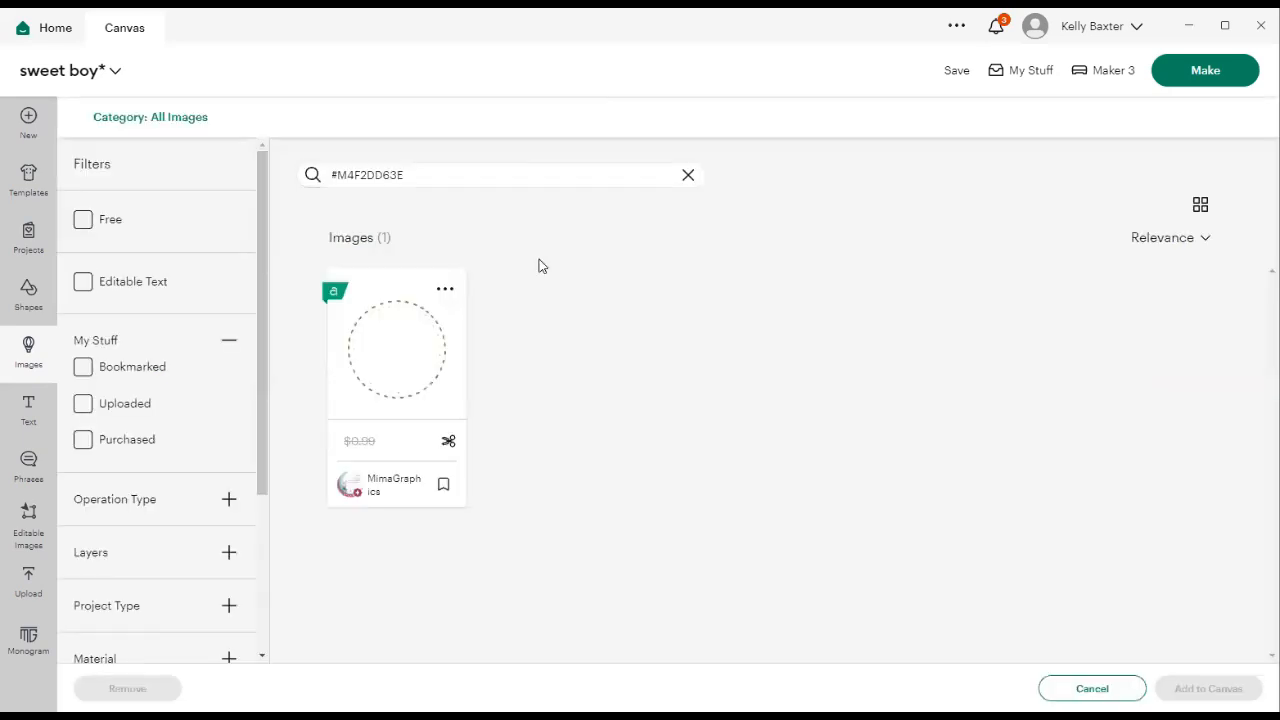
pyautogui.click(414, 329)
pyautogui.click(1180, 687)
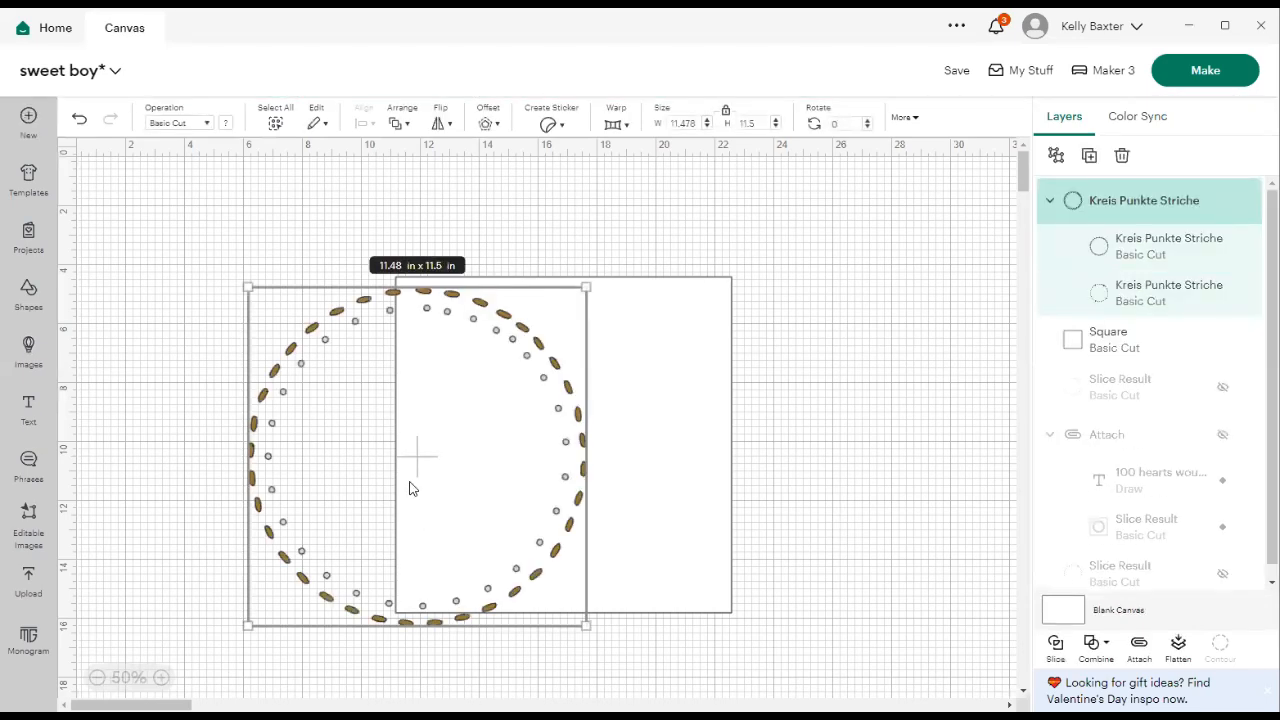
# Set the dashed circle's width to 8 in, keeping its proportions, and position it over the white square
pyautogui.click(697, 121)
pyautogui.write('8')
pyautogui.press('Tab')
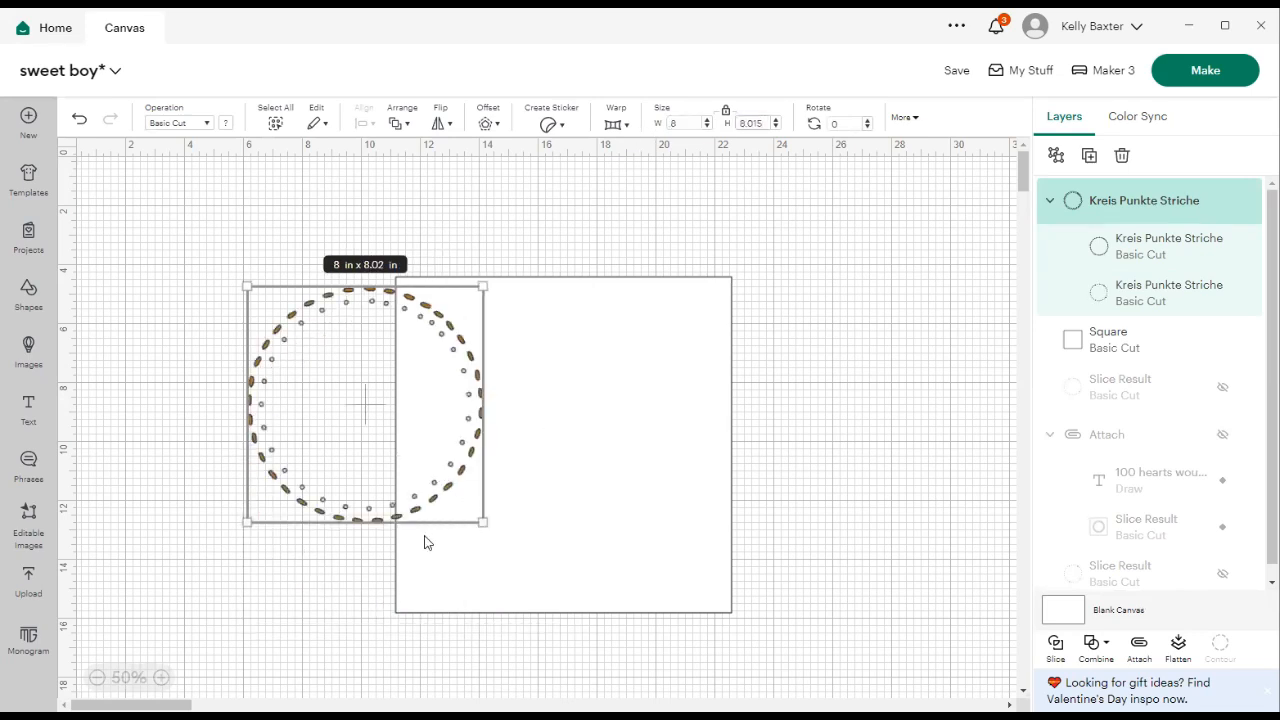
pyautogui.moveTo(337, 506); pyautogui.dragTo(530, 549)
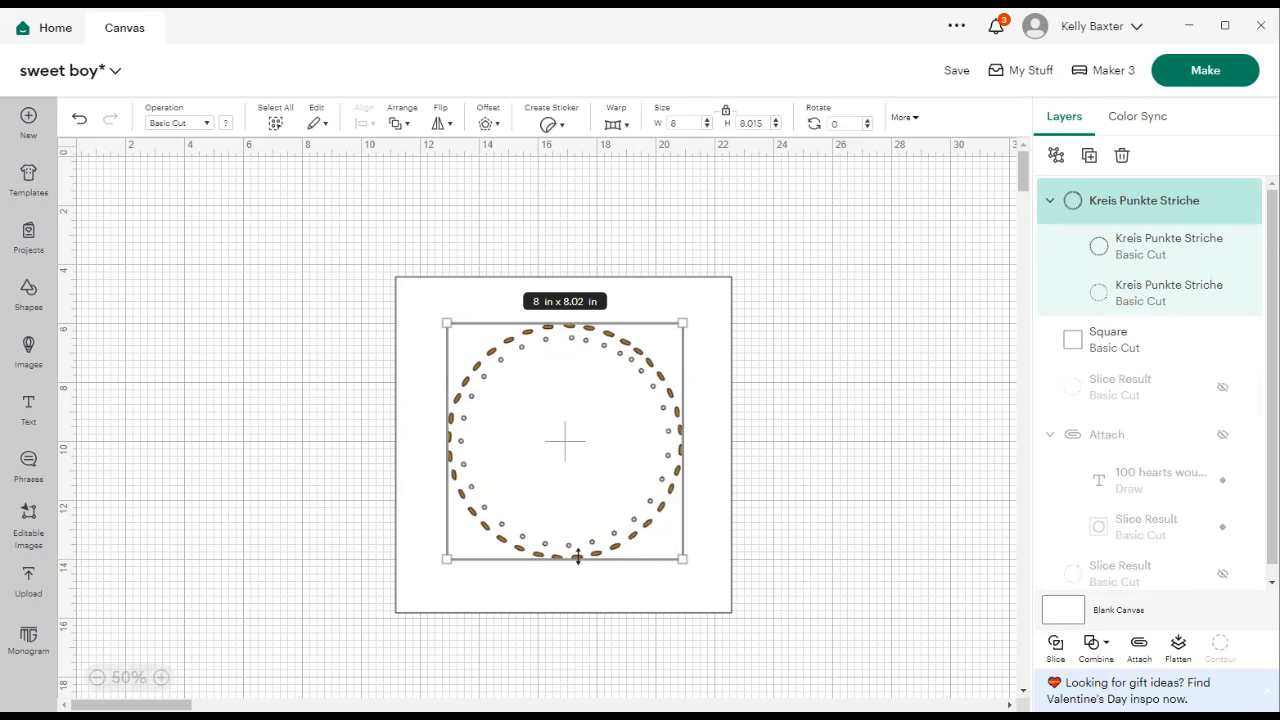
# Move the dashed circle off the square and combine its two layers with Unite
pyautogui.moveTo(632, 545); pyautogui.dragTo(322, 580)
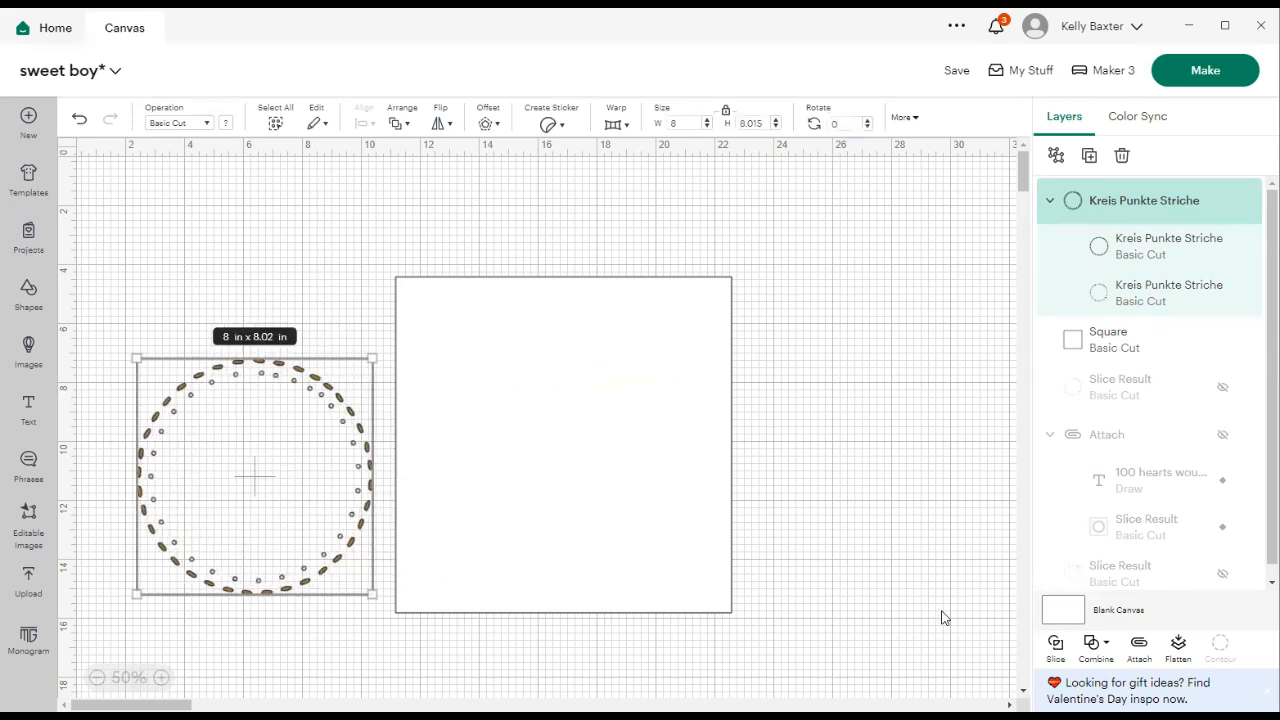
pyautogui.click(1096, 648)
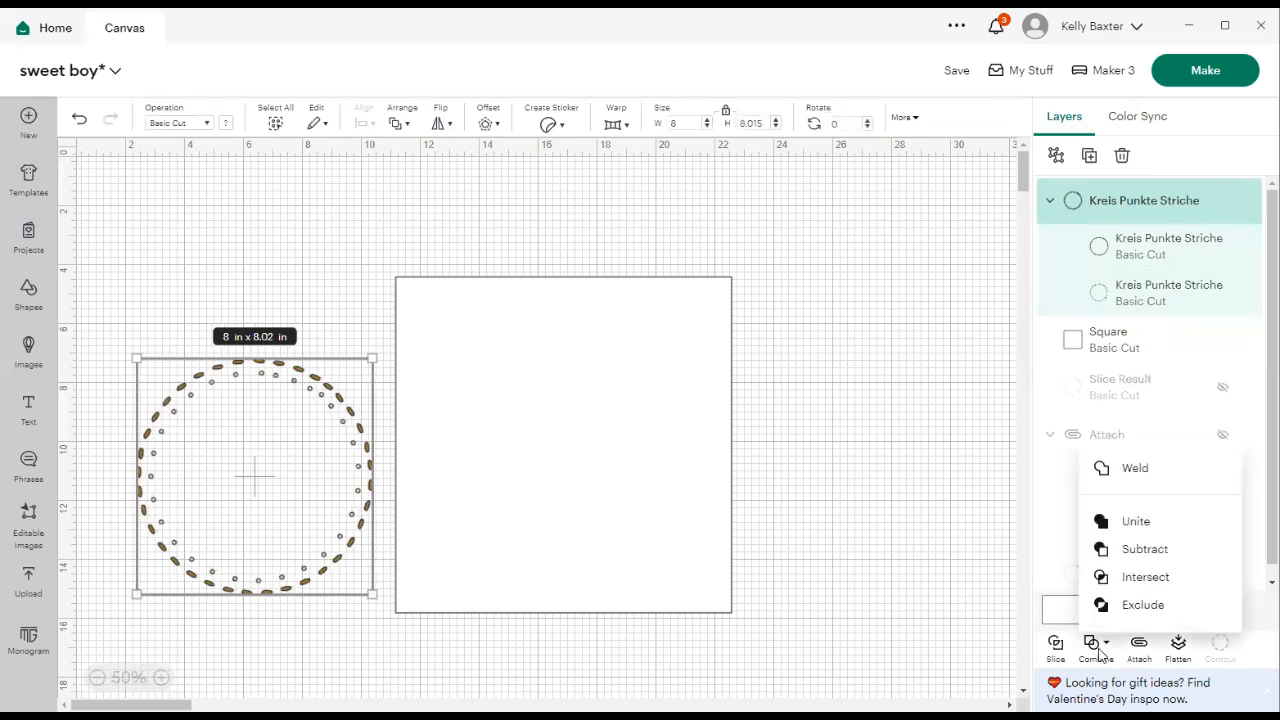
pyautogui.click(1120, 526)
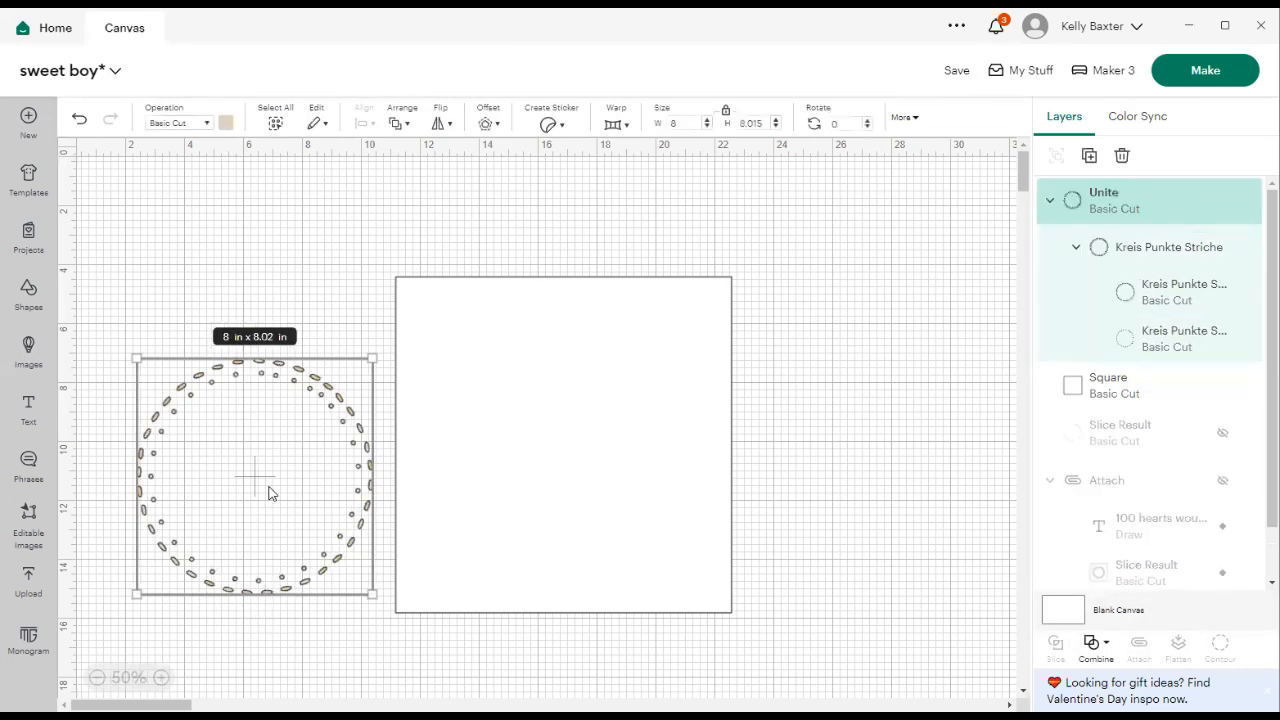
pyautogui.click(342, 660)
# Place the united dashed circle on the square and center the two horizontally and vertically
pyautogui.moveTo(301, 590); pyautogui.dragTo(606, 563)
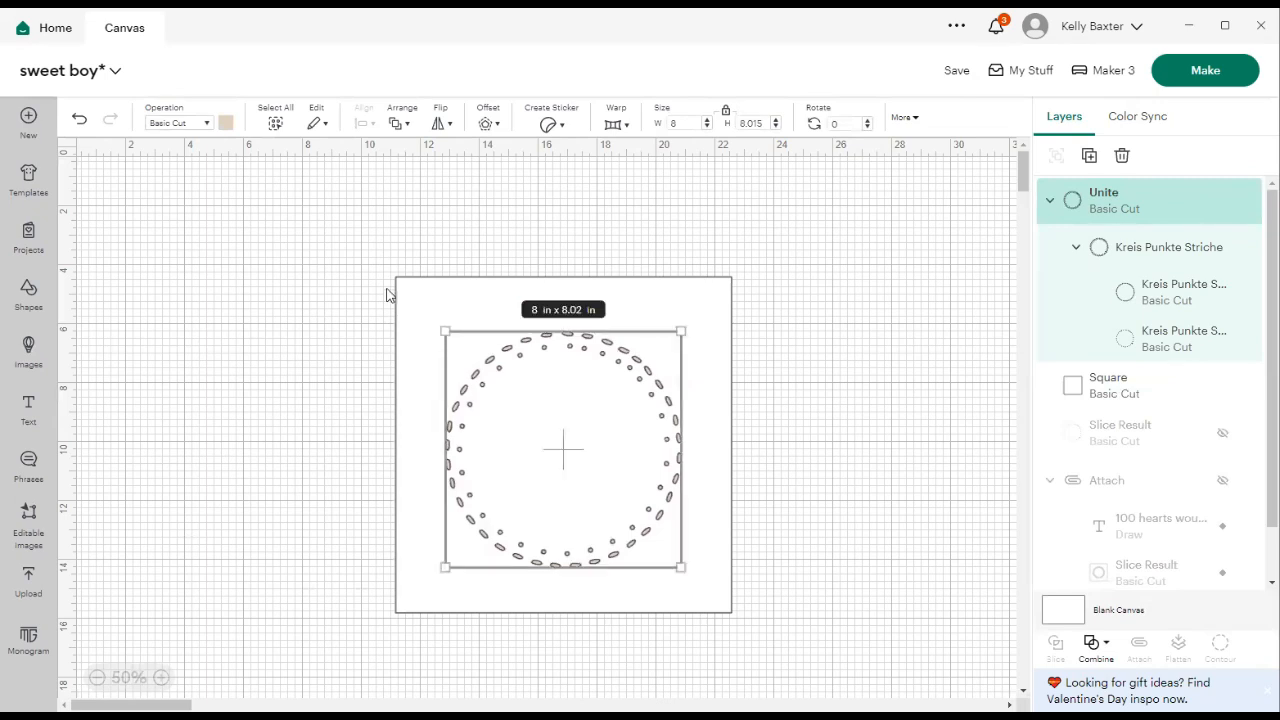
pyautogui.moveTo(387, 271); pyautogui.dragTo(776, 641)
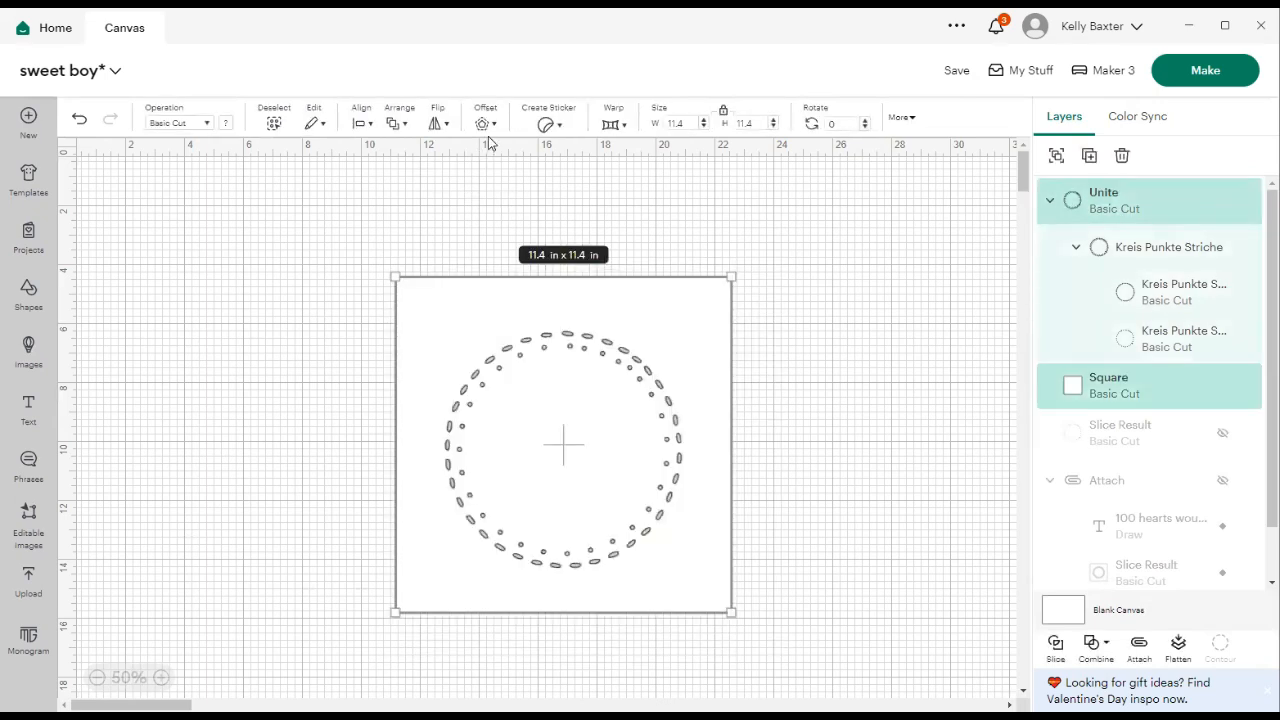
pyautogui.click(363, 126)
pyautogui.click(405, 211)
pyautogui.click(363, 126)
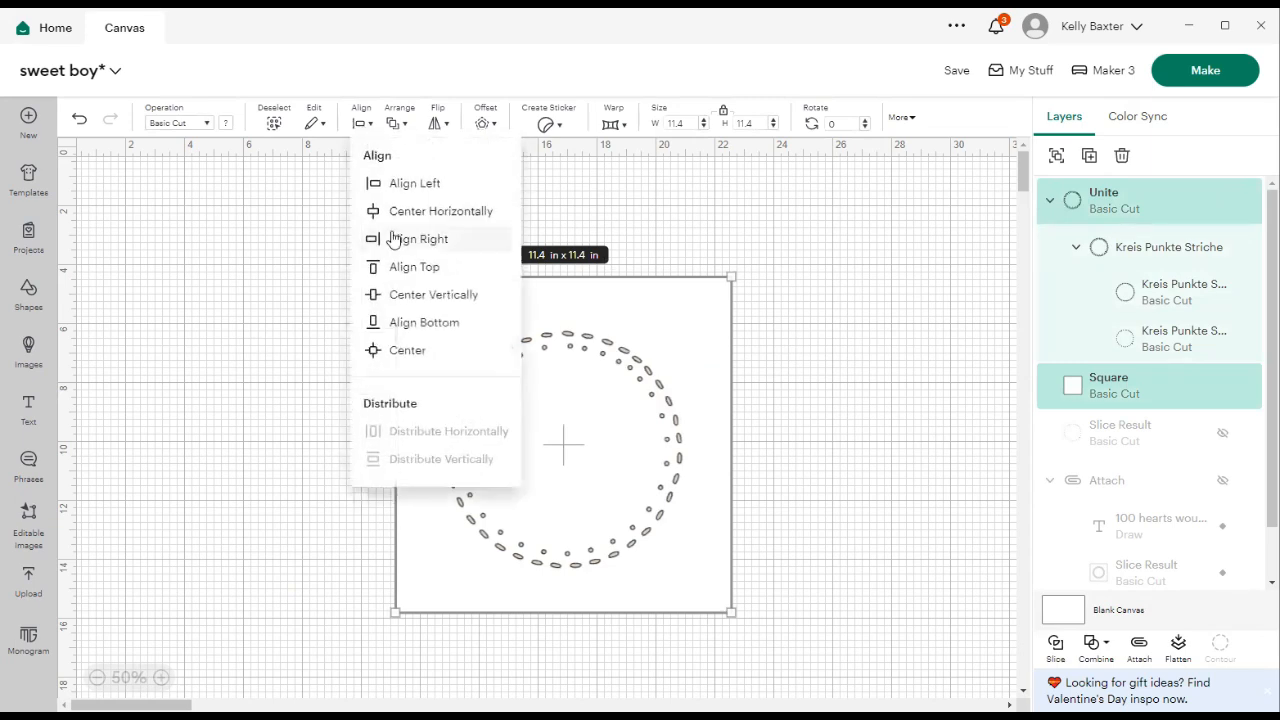
pyautogui.click(396, 294)
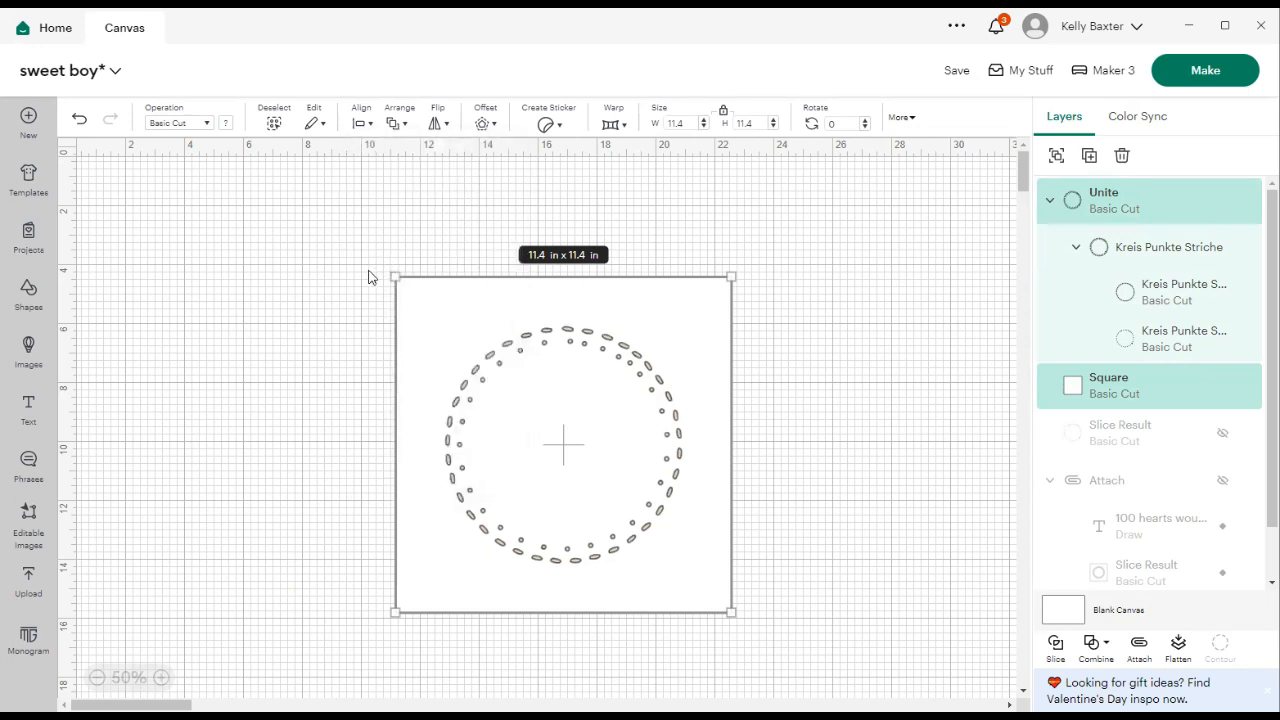
pyautogui.click(360, 289)
# Slice the dashes and dots out of the square, delete the leftover pieces, and move the cut square back to mid-canvas
pyautogui.moveTo(366, 268); pyautogui.dragTo(762, 632)
pyautogui.moveTo(706, 594); pyautogui.dragTo(988, 524)
pyautogui.moveTo(596, 348); pyautogui.dragTo(433, 356)
pyautogui.press('Delete')
pyautogui.press('Delete')
pyautogui.moveTo(819, 390); pyautogui.dragTo(547, 439)
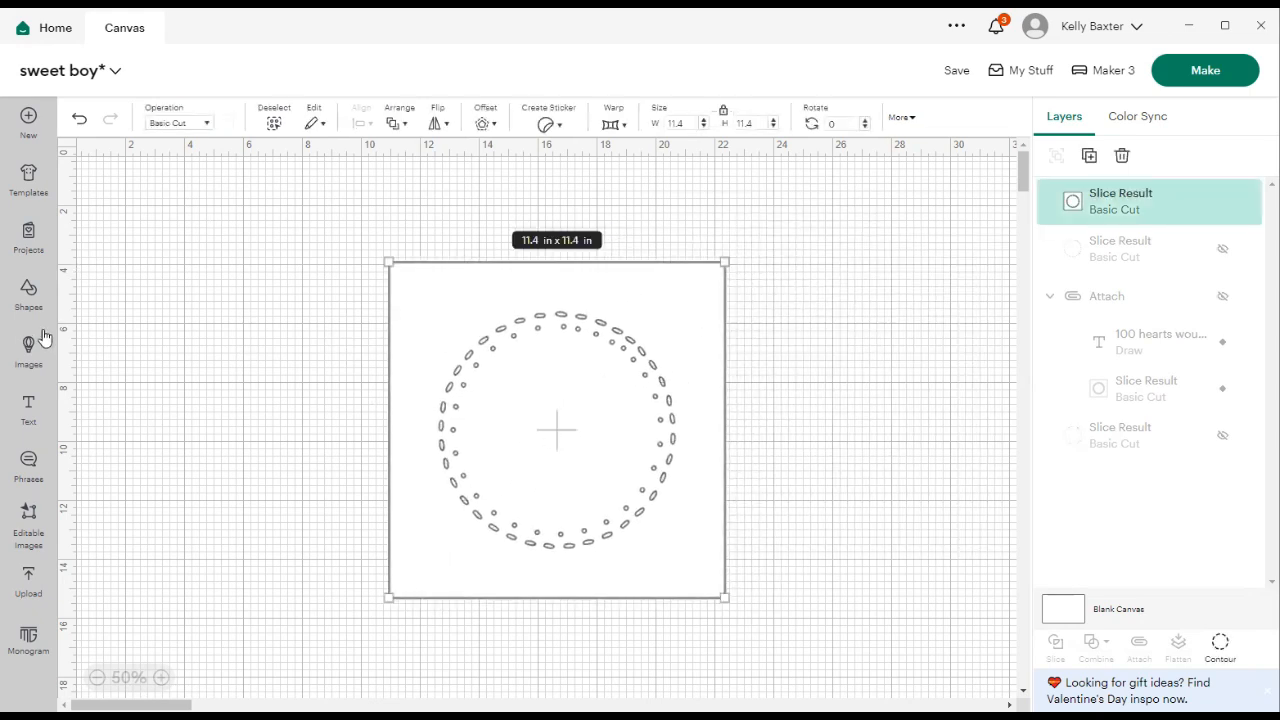
# Add a circle shape, set its size to 6.4 × 6.4 in, and place it inside the dotted ring
pyautogui.click(29, 296)
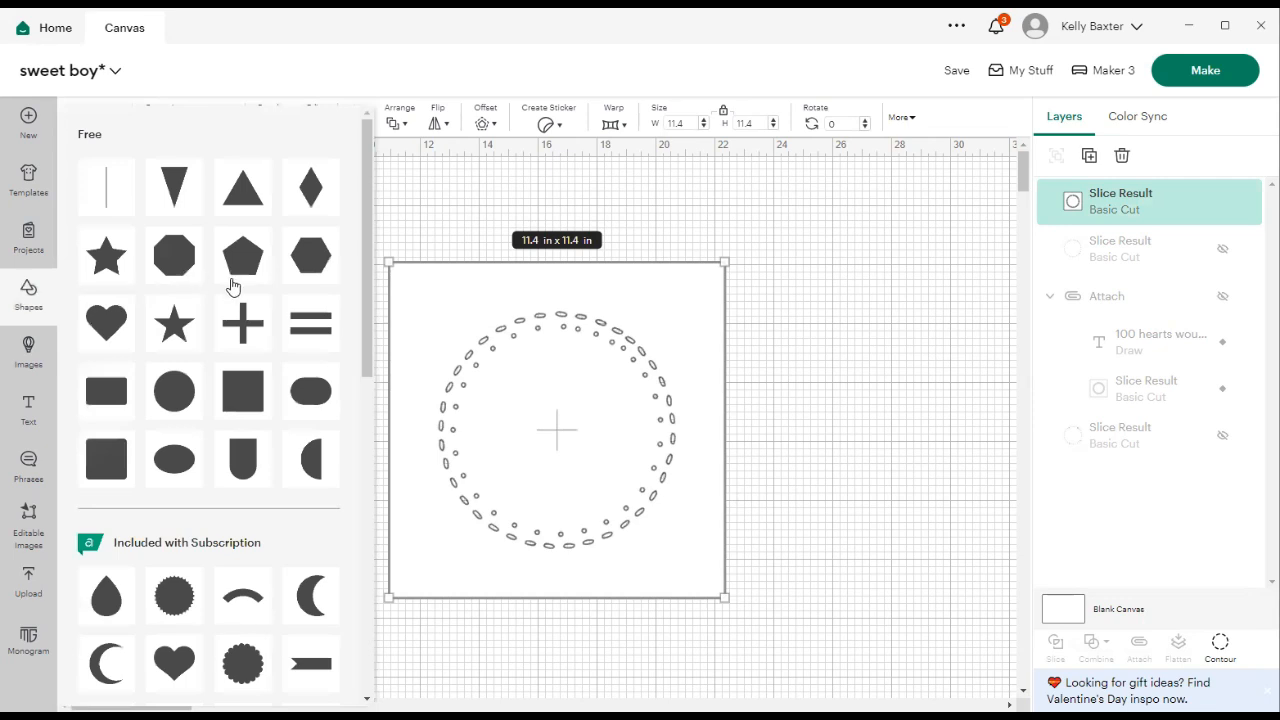
pyautogui.click(181, 400)
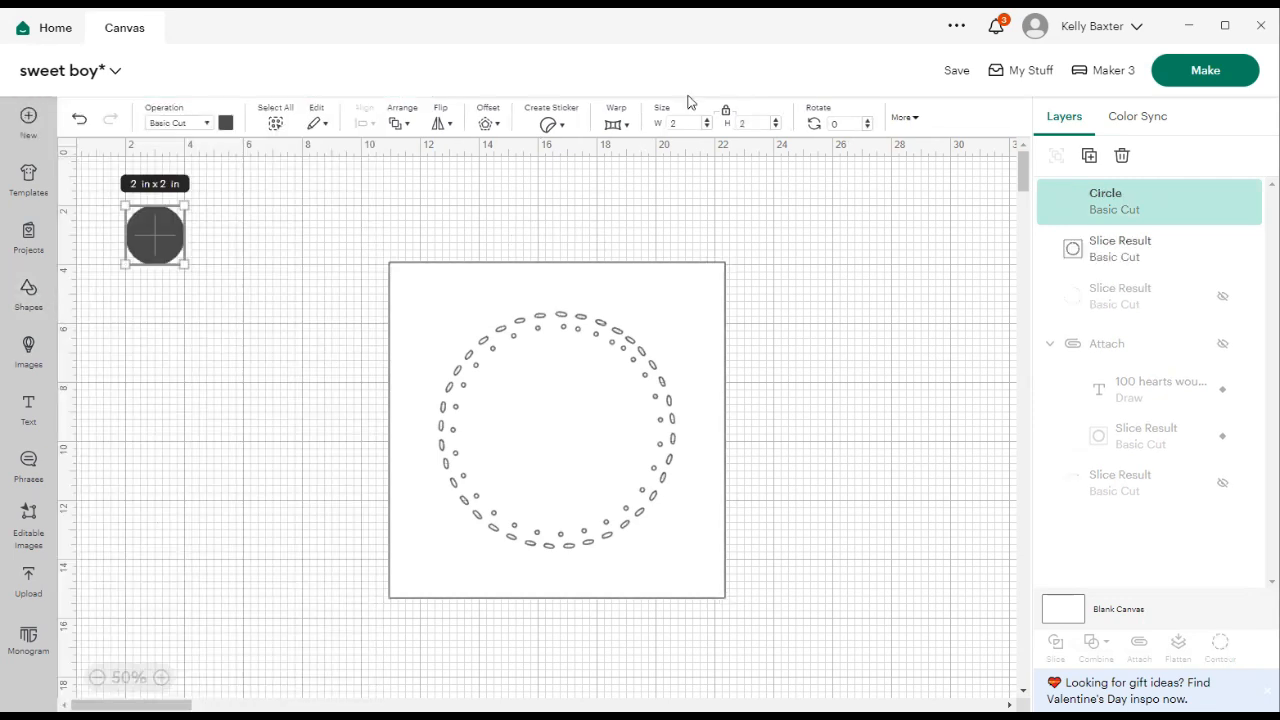
pyautogui.write('6.4')
pyautogui.press('Return')
pyautogui.moveTo(210, 249); pyautogui.dragTo(570, 416)
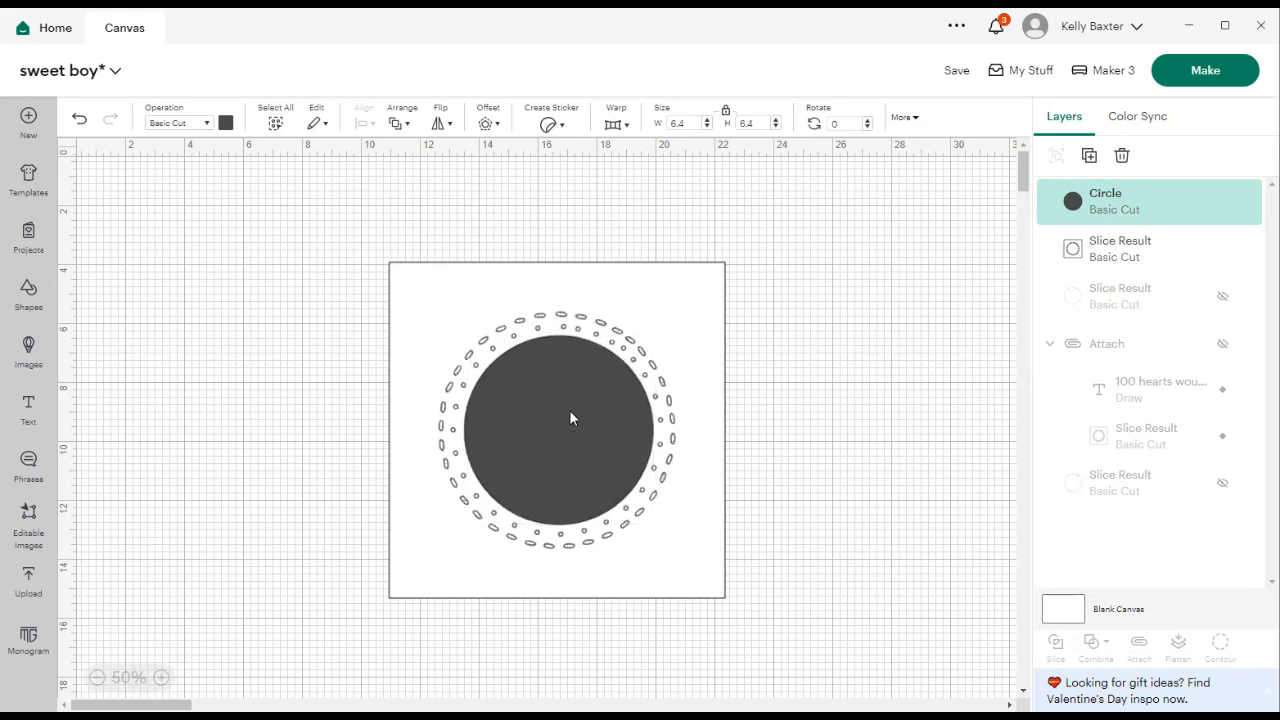
# Set the solid circle's size to 6.5 × 6.5 in and reposition it inside the dotted ring
pyautogui.click(692, 122)
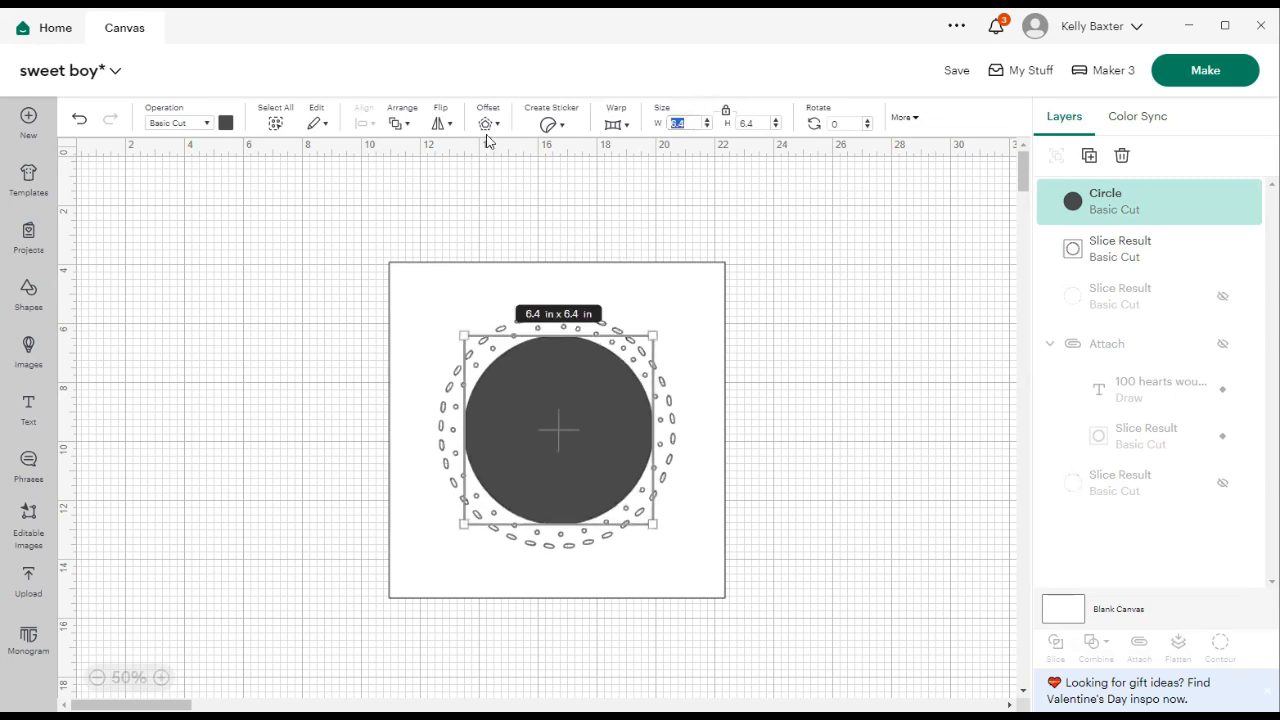
pyautogui.write('6.5')
pyautogui.press('Tab')
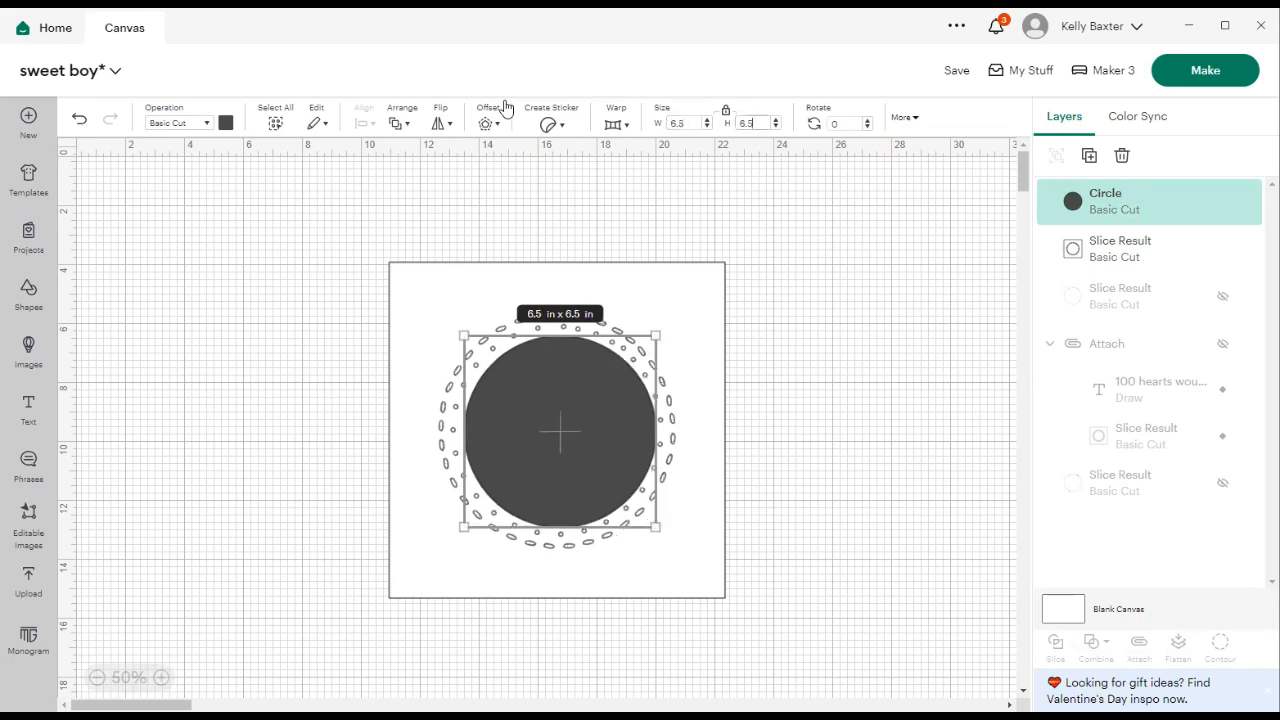
pyautogui.moveTo(568, 410); pyautogui.dragTo(566, 408)
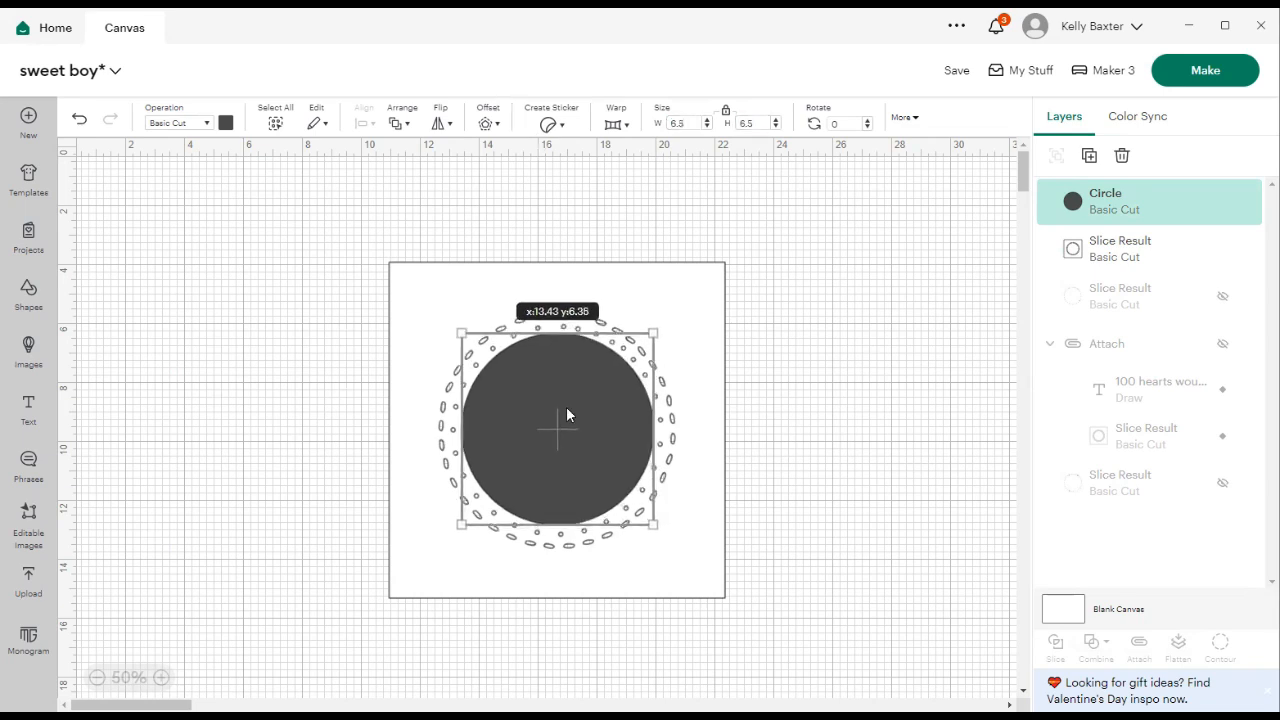
# Center the solid circle and the cut square on each other horizontally and vertically
pyautogui.moveTo(355, 243); pyautogui.dragTo(740, 618)
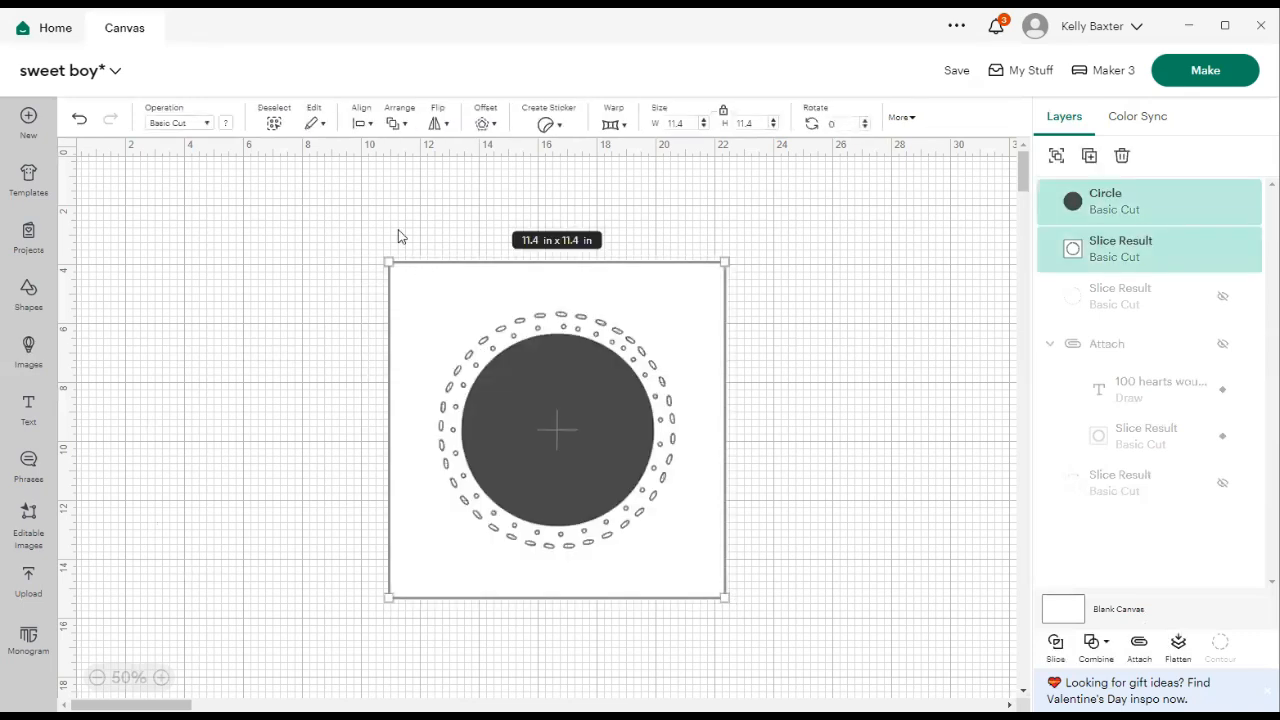
pyautogui.click(360, 126)
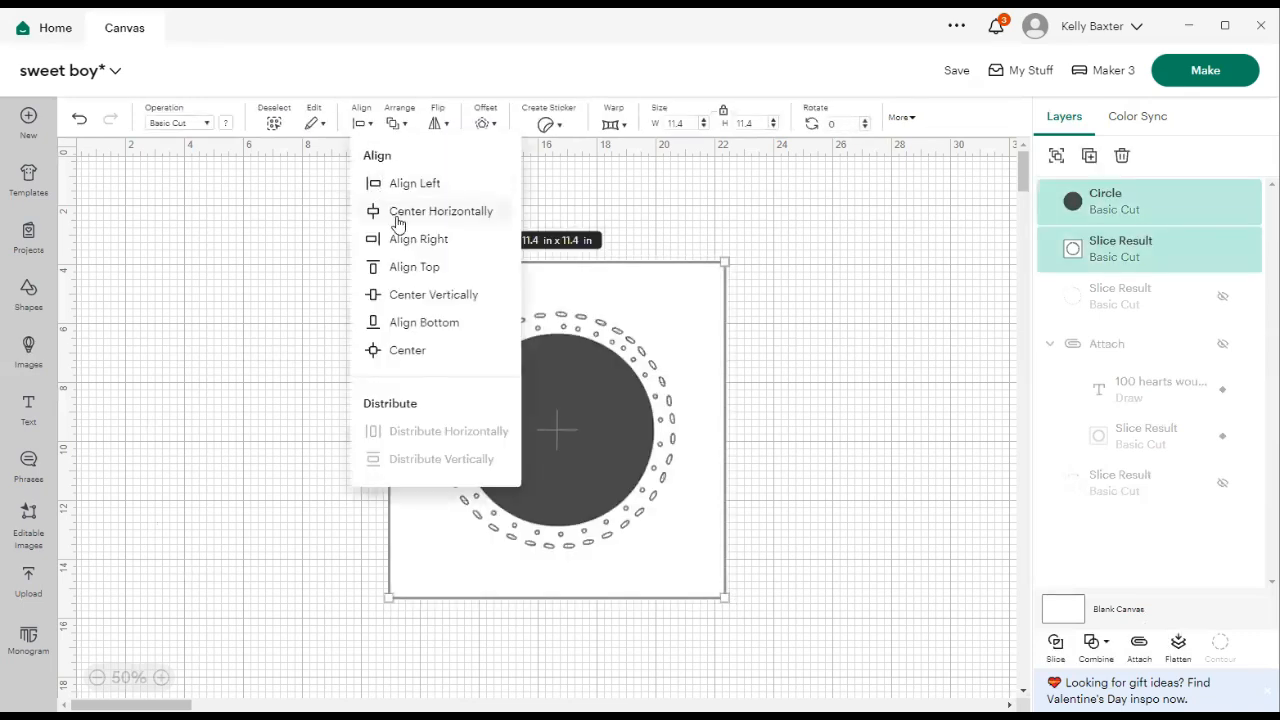
pyautogui.click(396, 216)
pyautogui.click(362, 126)
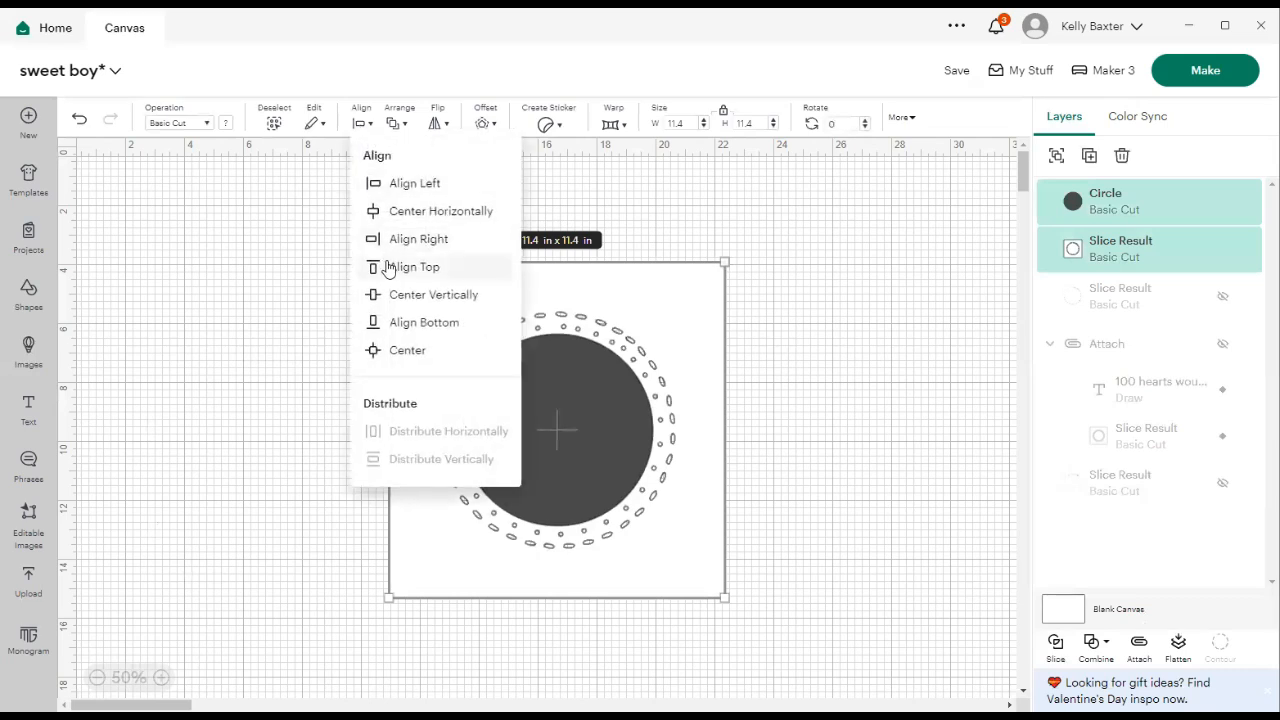
pyautogui.click(398, 294)
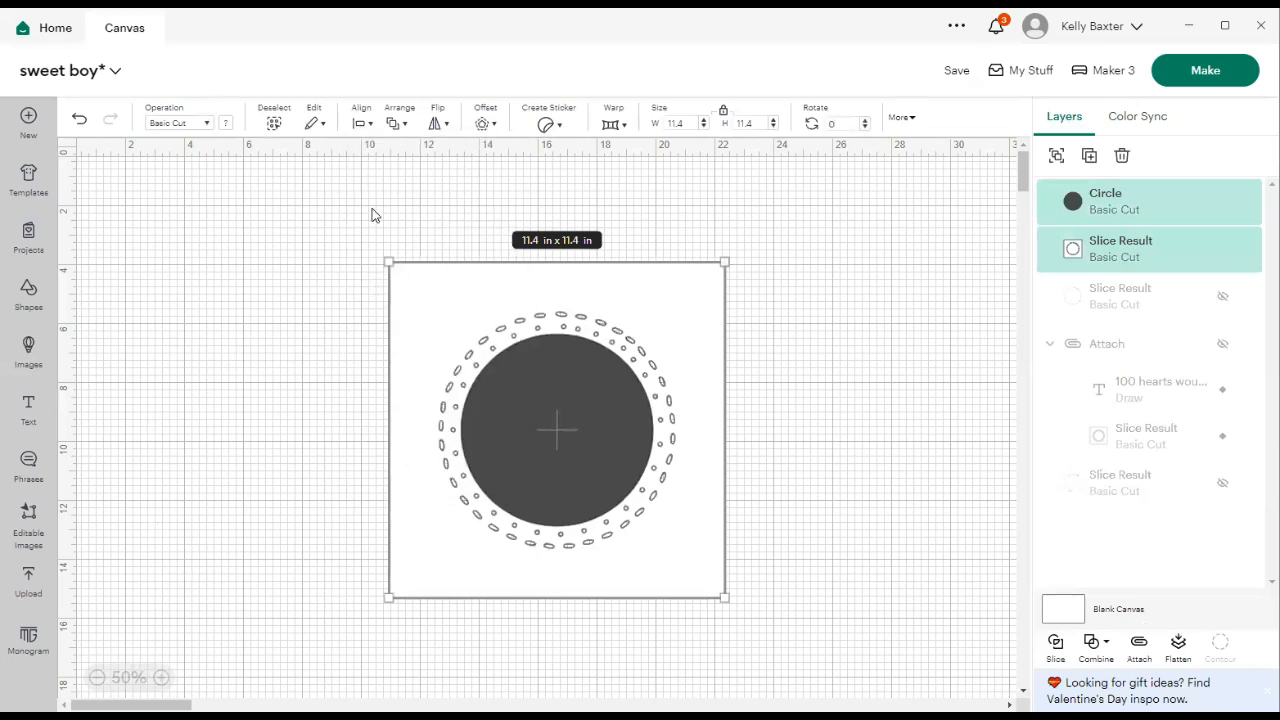
# Slice the circle out of the square, delete both leftover discs, and move the square back toward the middle of the canvas
pyautogui.moveTo(361, 240); pyautogui.dragTo(745, 622)
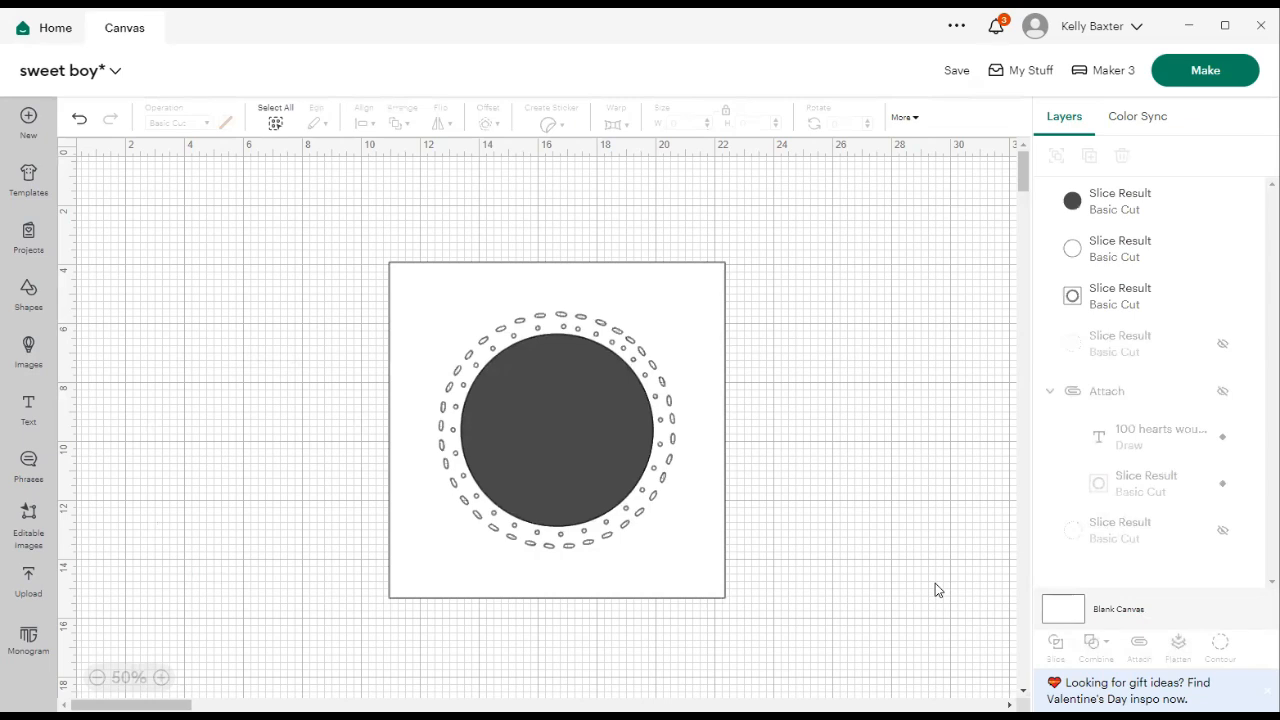
pyautogui.moveTo(647, 561); pyautogui.dragTo(834, 520)
pyautogui.moveTo(513, 456); pyautogui.dragTo(385, 465)
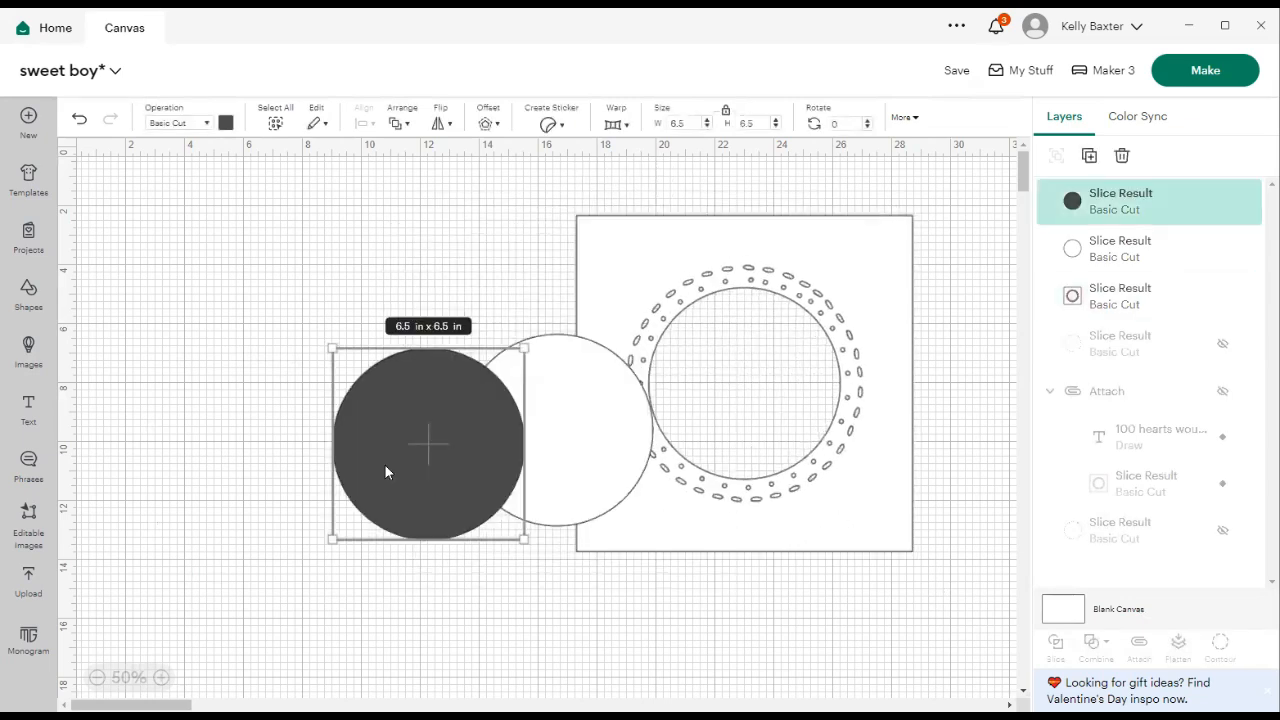
pyautogui.press('Delete')
pyautogui.moveTo(560, 440); pyautogui.dragTo(432, 447)
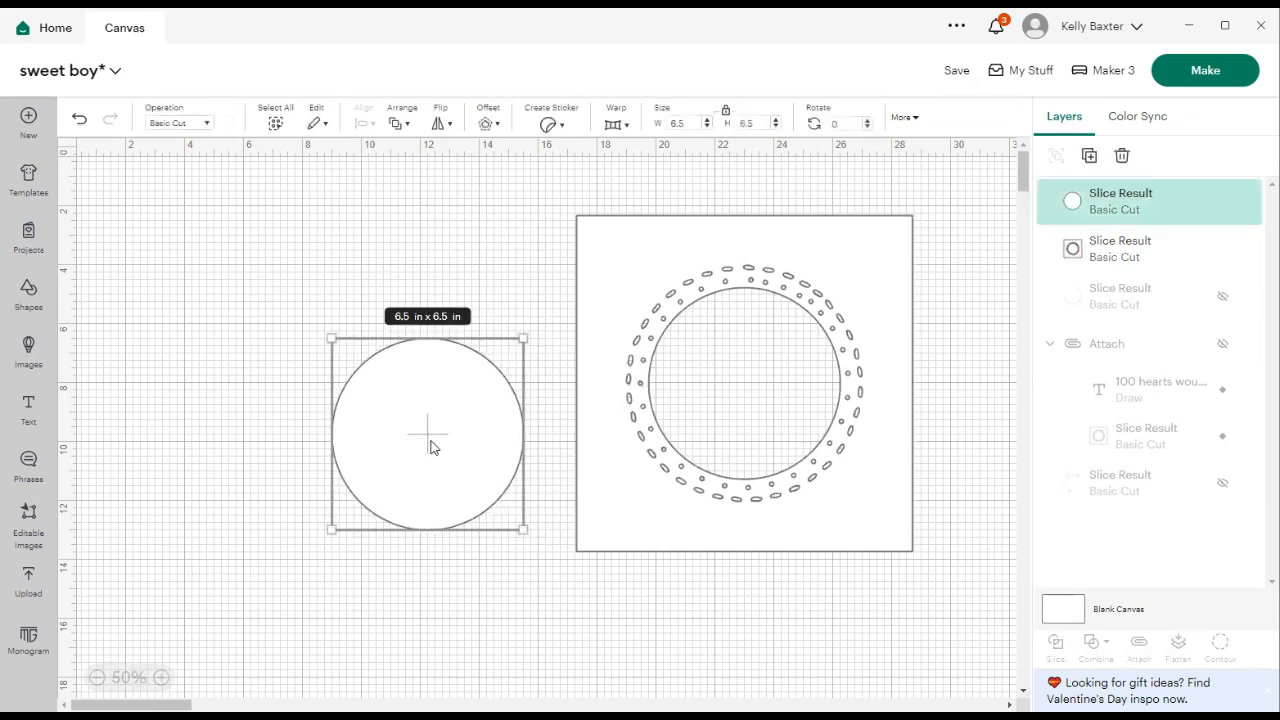
pyautogui.press('Delete')
pyautogui.moveTo(876, 527); pyautogui.dragTo(637, 566)
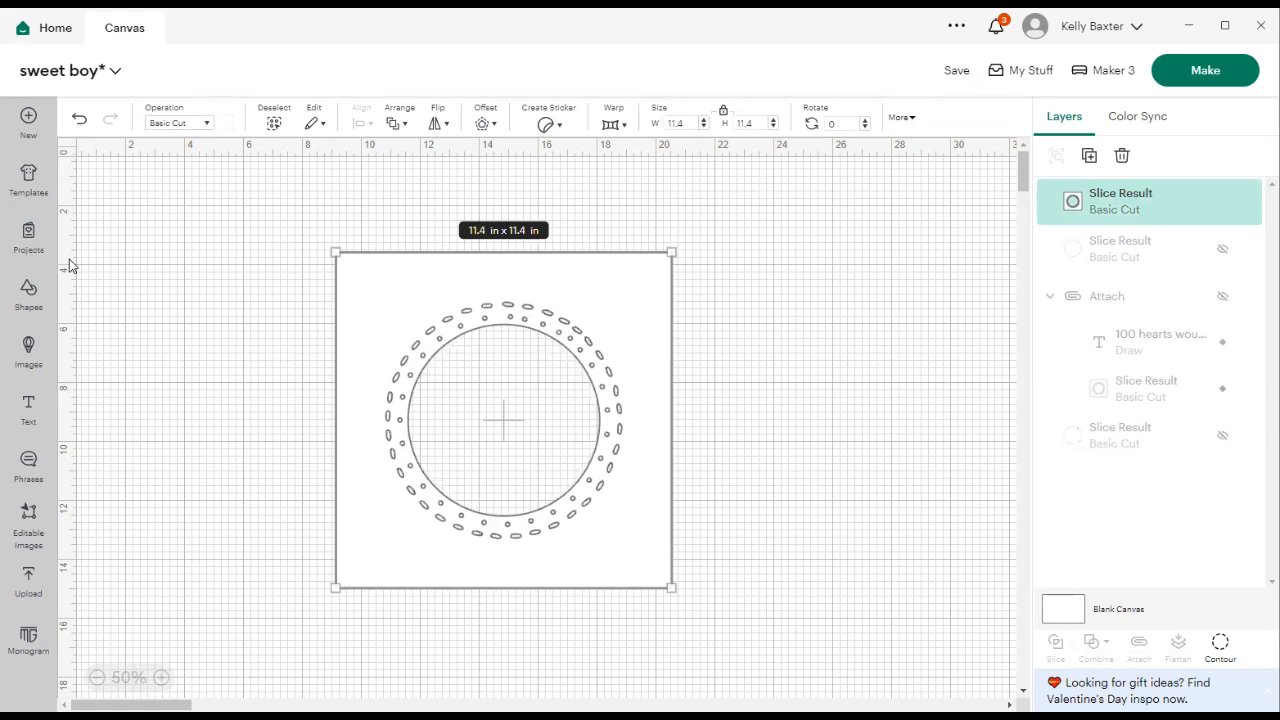
# Add a pen text object with "100 hearts could" on its first line and "never be enough" on its second
pyautogui.click(29, 410)
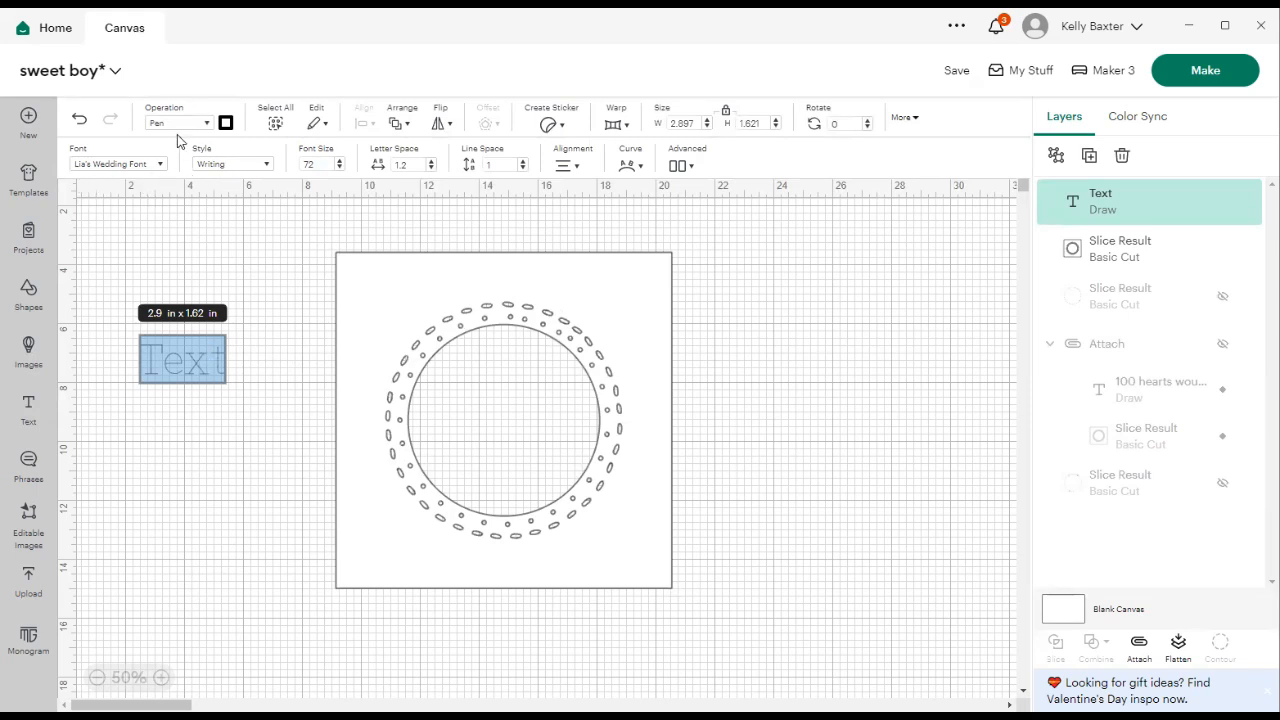
pyautogui.click(222, 373)
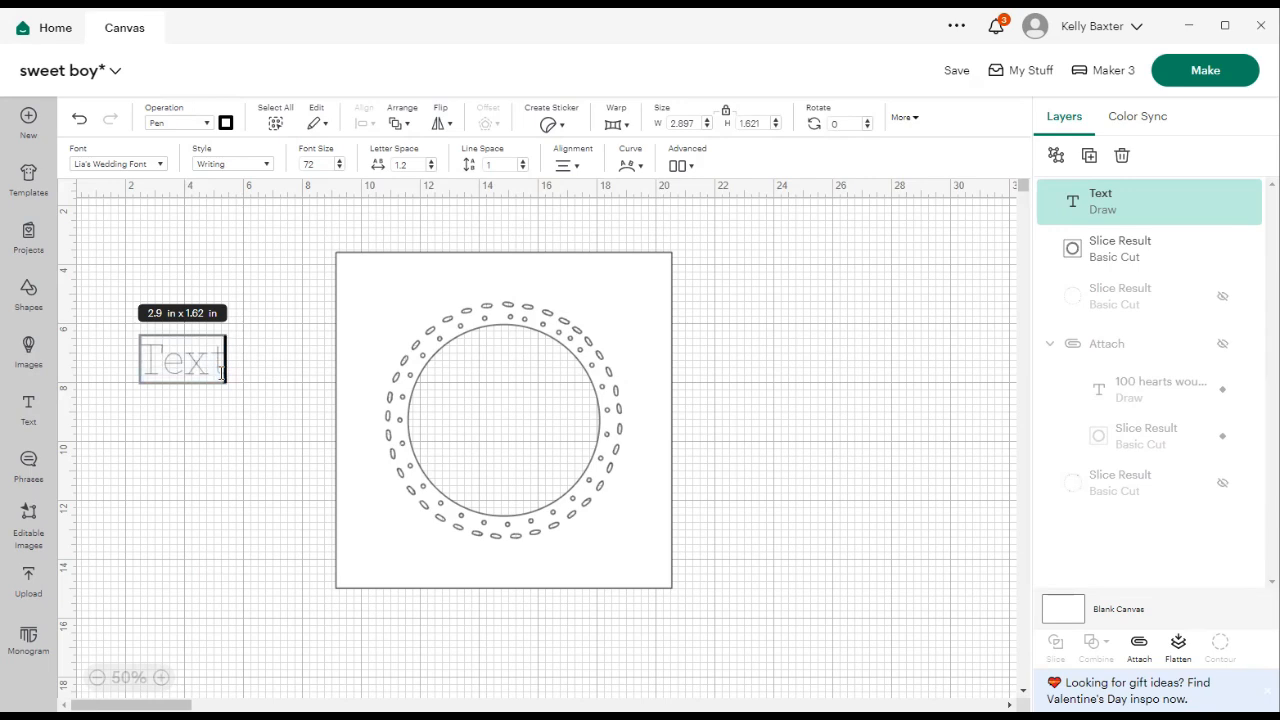
pyautogui.press('BackSpace')
pyautogui.press('BackSpace')
pyautogui.press('BackSpace')
pyautogui.press('BackSpace')
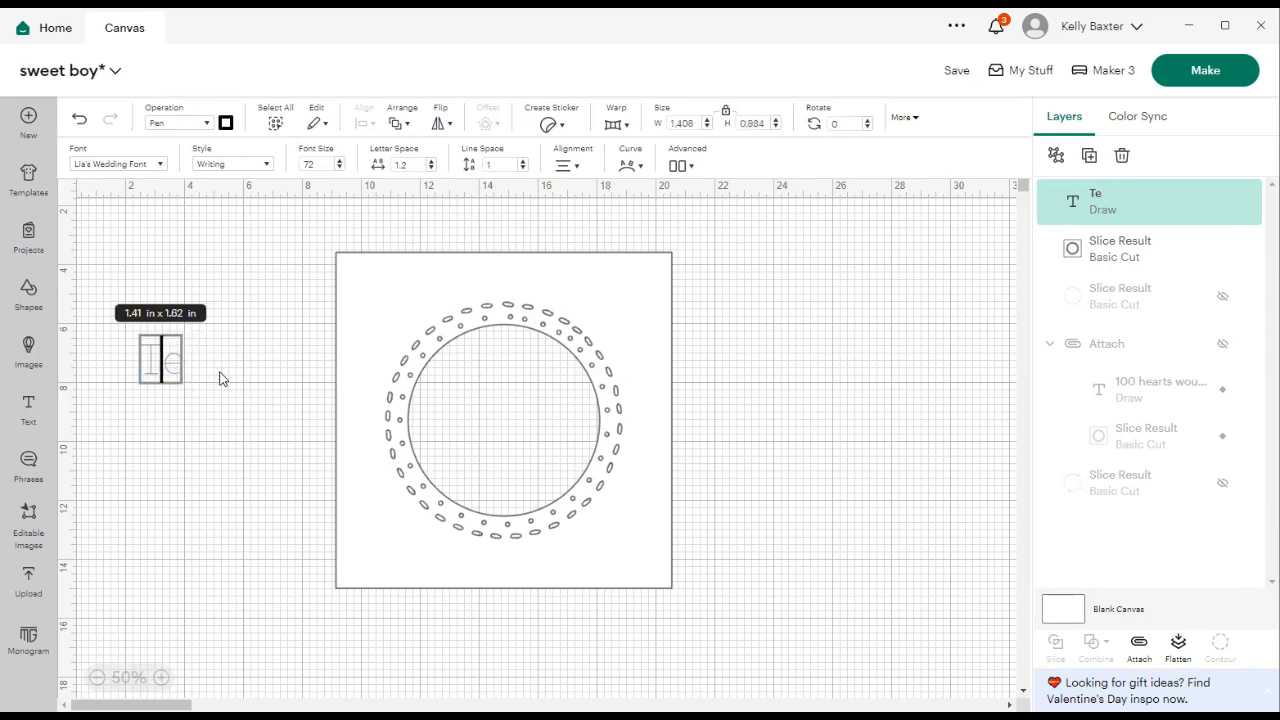
pyautogui.write('1')
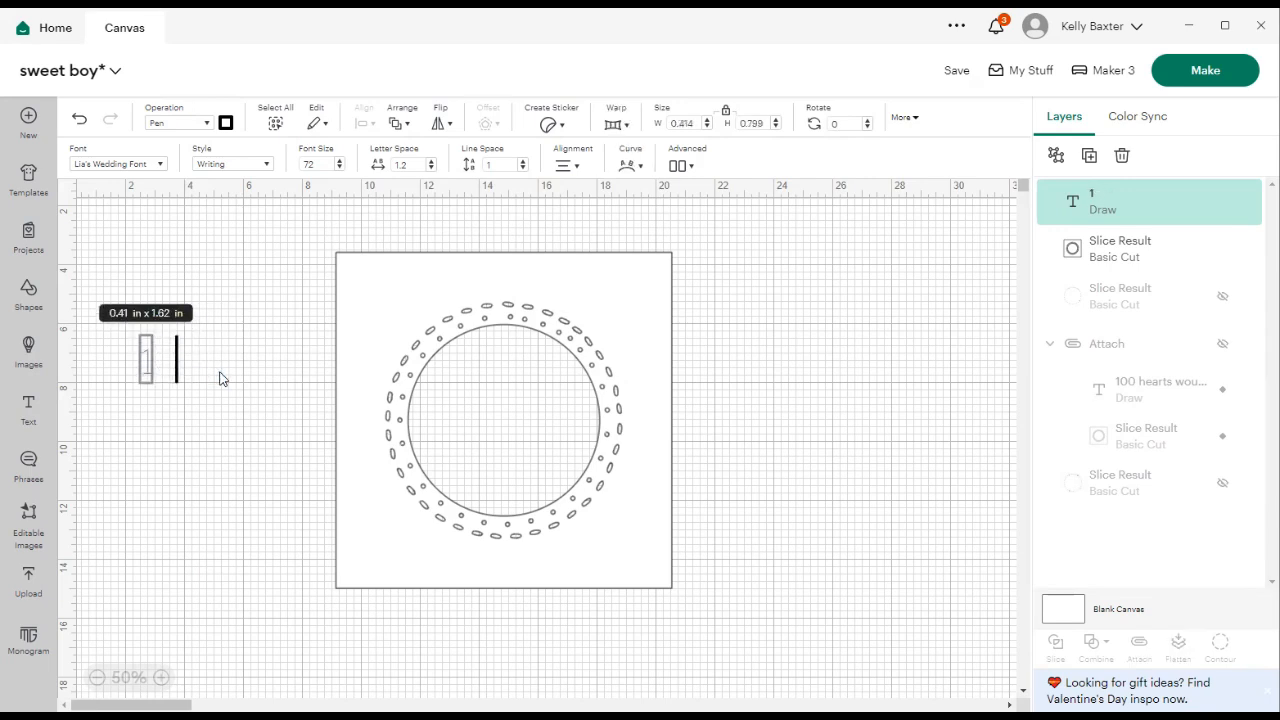
pyautogui.write('00 hearts could')
pyautogui.press('Return')
pyautogui.write('never be enough')
pyautogui.press('BackSpace')
pyautogui.write('h')
# Extend the text with the lines "to carry my love" and "for you"
pyautogui.press('Return')
pyautogui.write('to c')
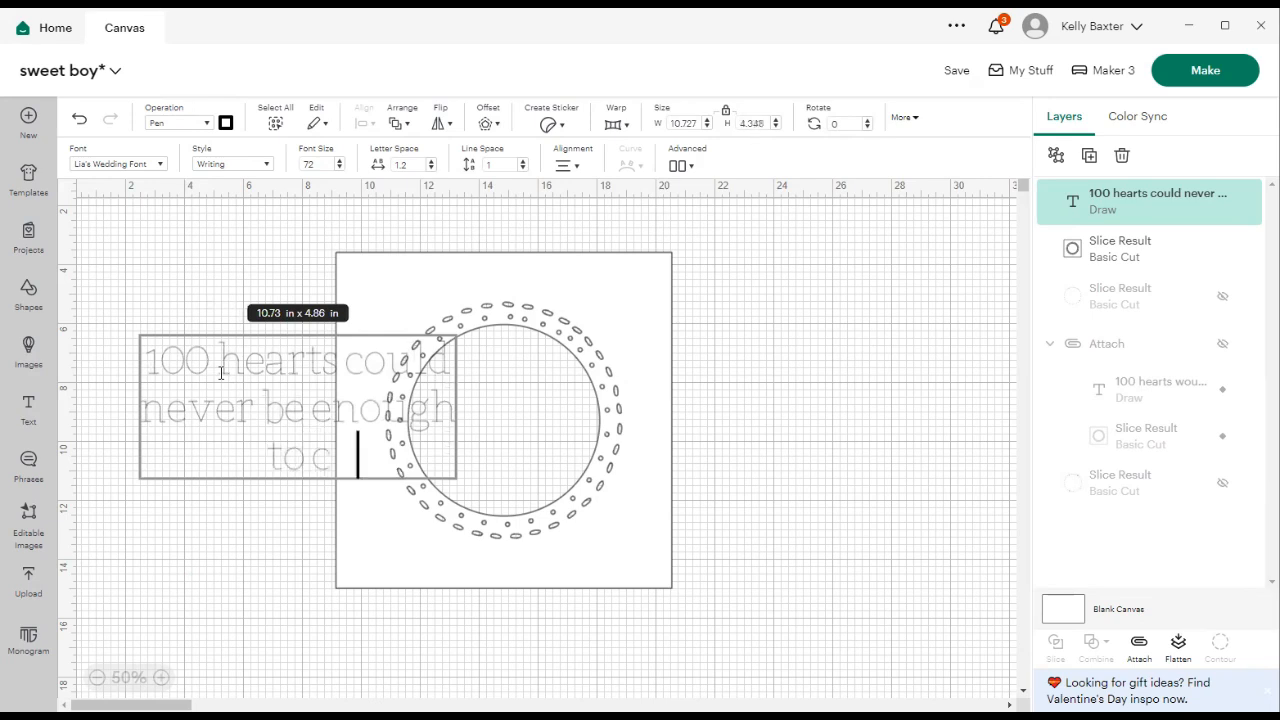
pyautogui.write('arry my love')
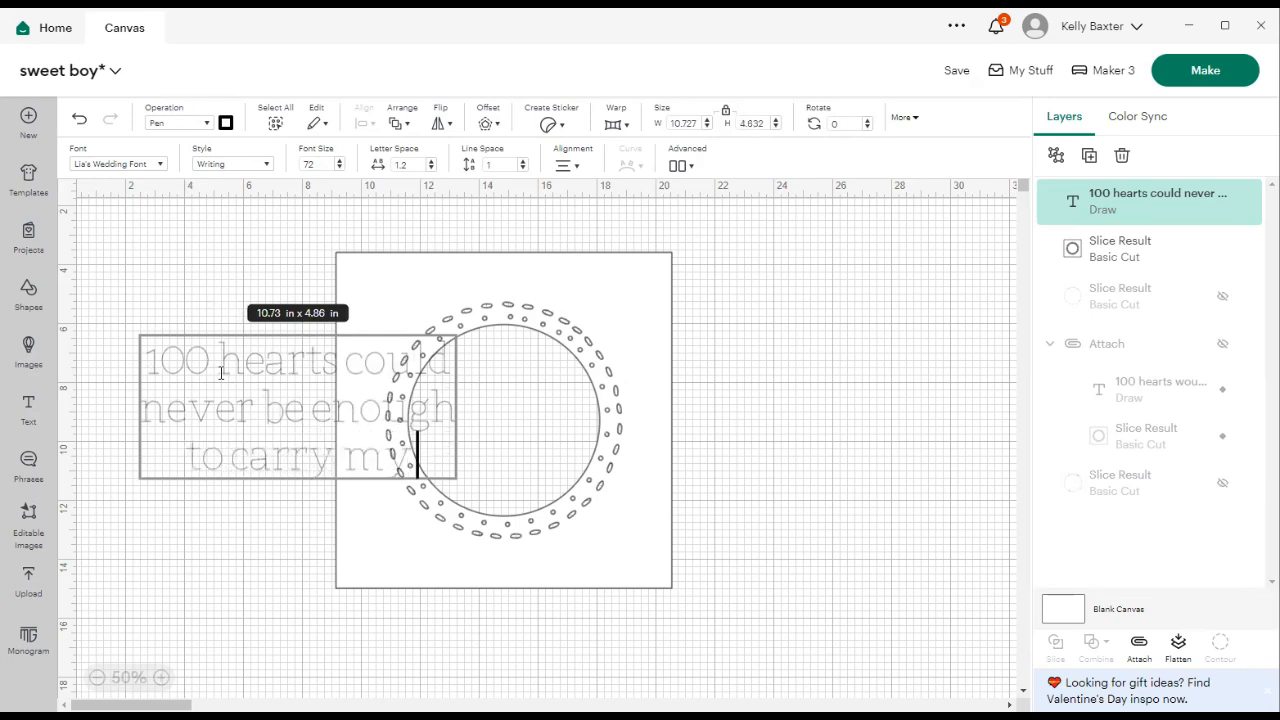
pyautogui.press('Return')
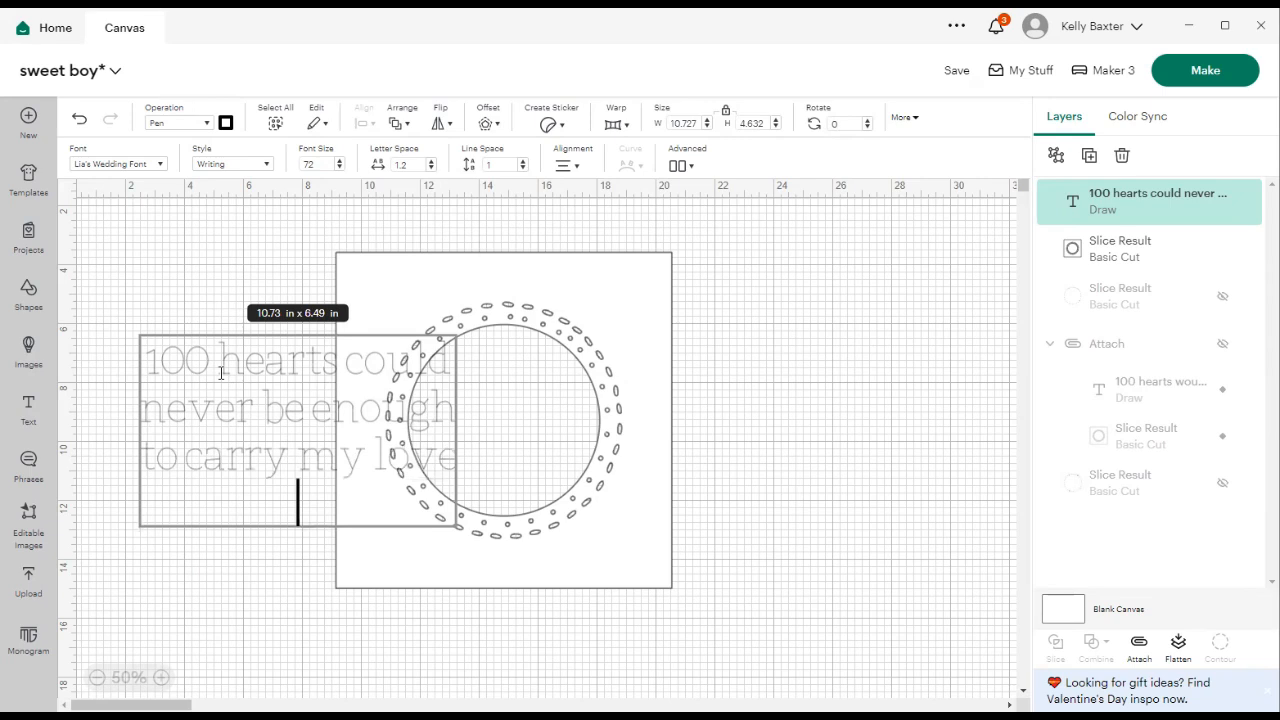
pyautogui.write('for yo')
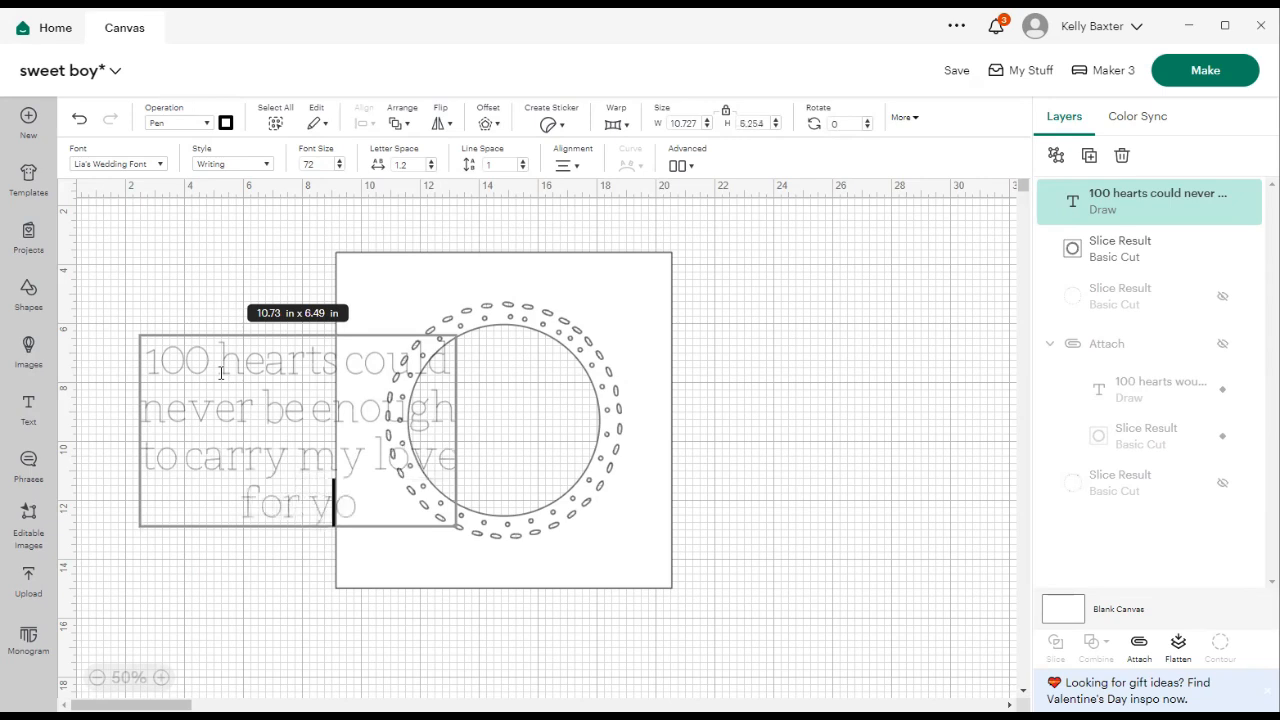
pyautogui.write('u')
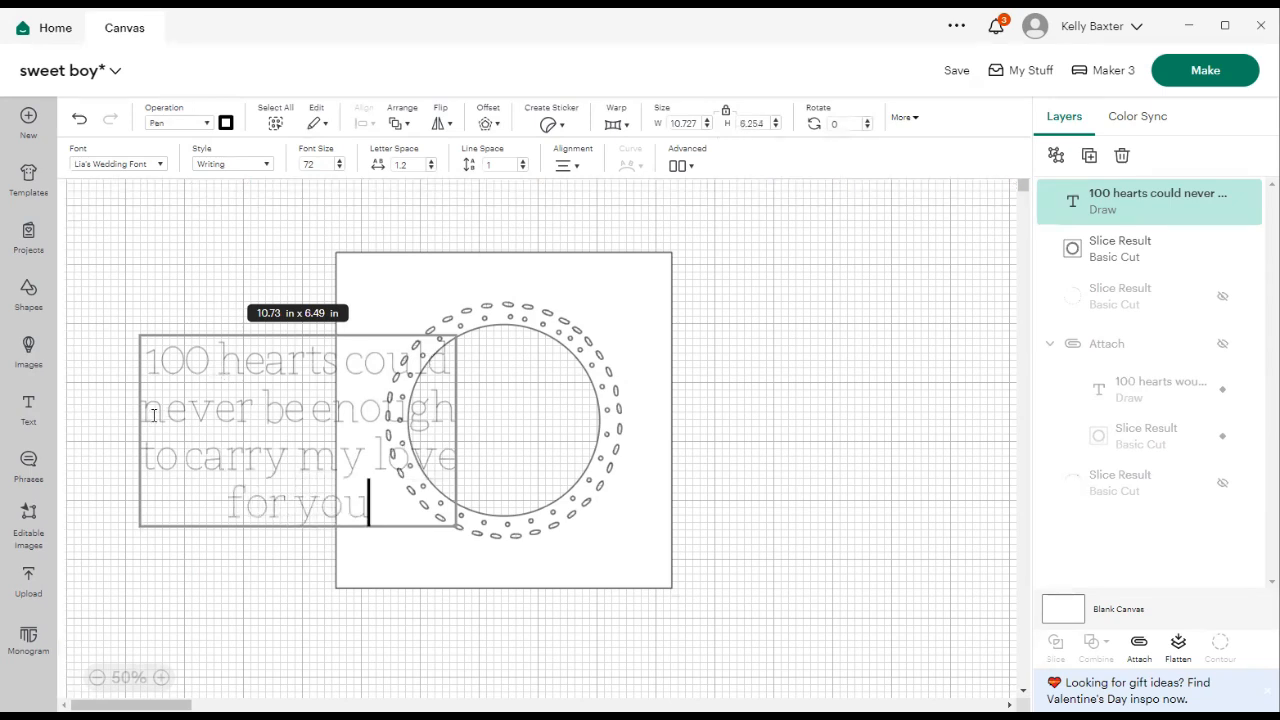
# Rebreak the opening lines so "never" ends the first line and "be enough" starts the second
pyautogui.click(145, 414)
pyautogui.press('BackSpace')
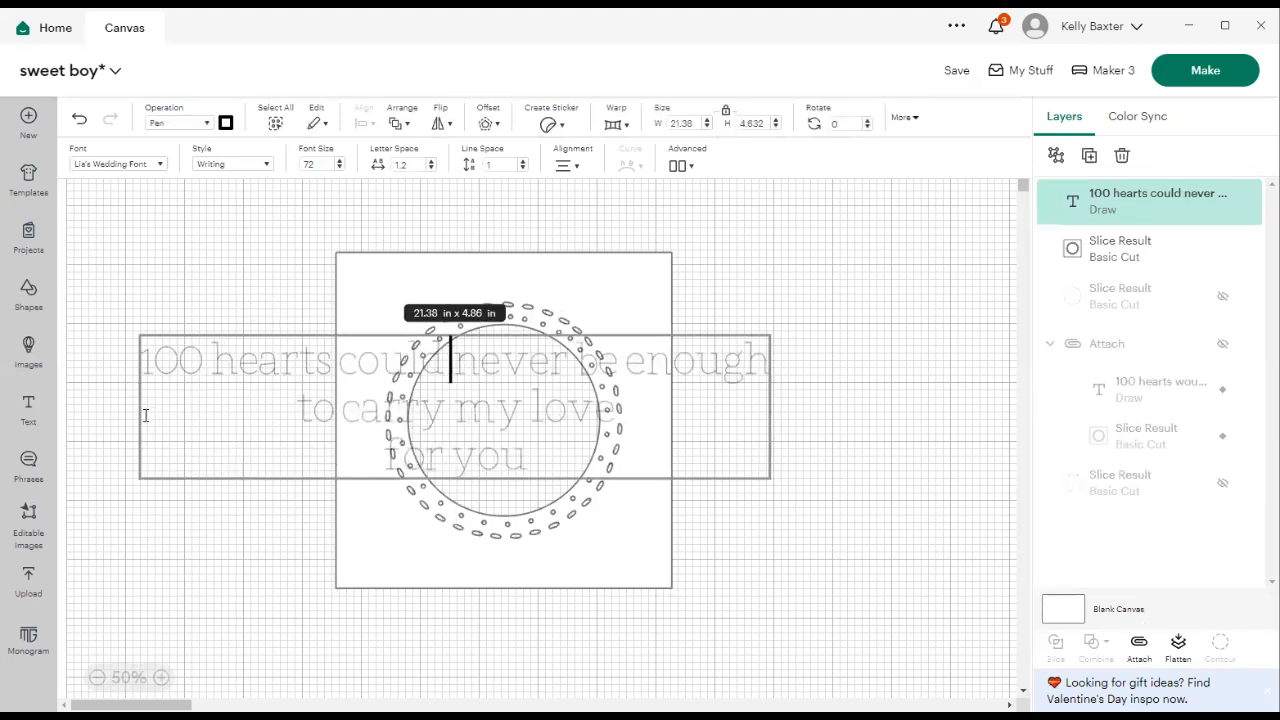
pyautogui.press('BackSpace')
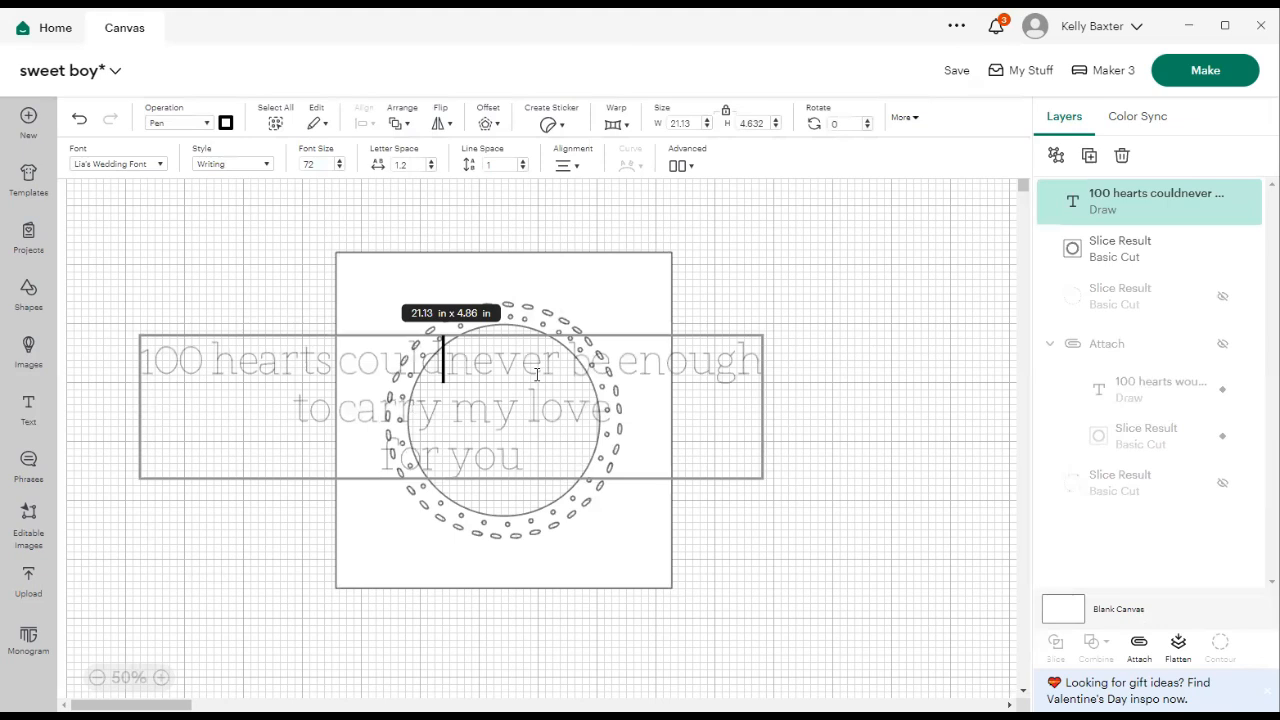
pyautogui.press('Return')
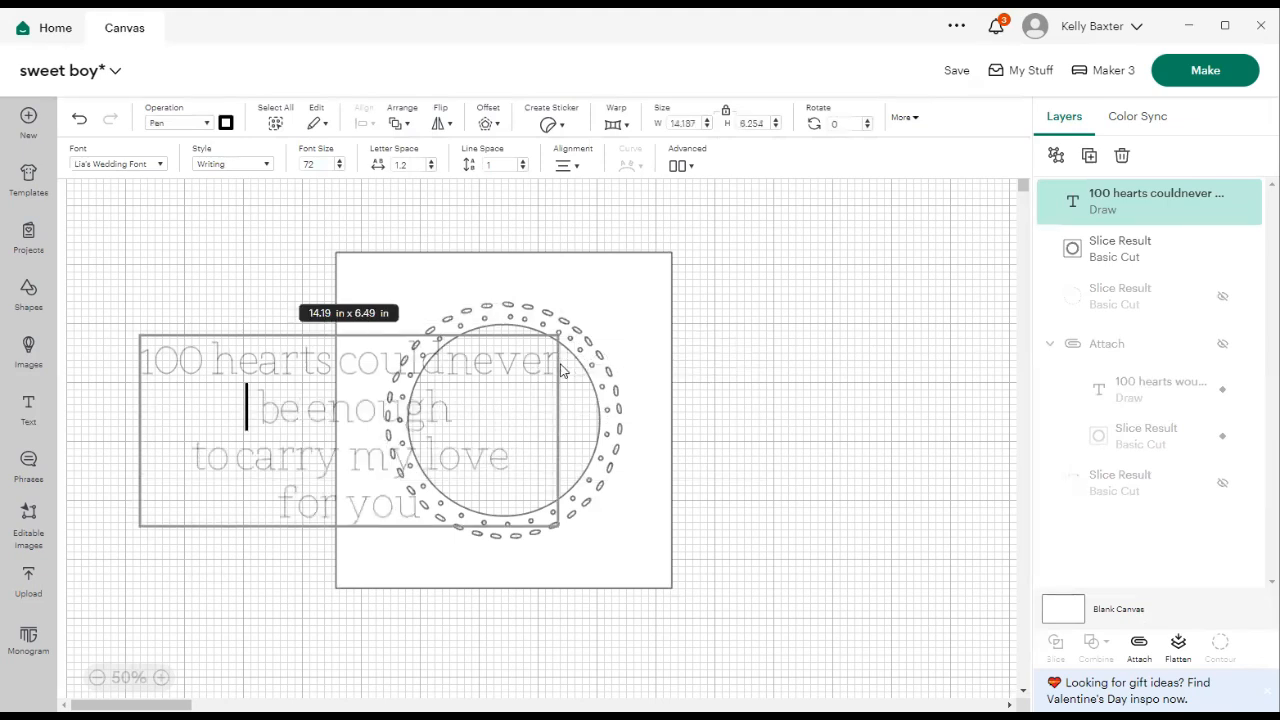
# Rearrange the remaining line breaks so the last two lines read "be enough to carry" and "my love for you"
pyautogui.click(193, 457)
pyautogui.press('BackSpace')
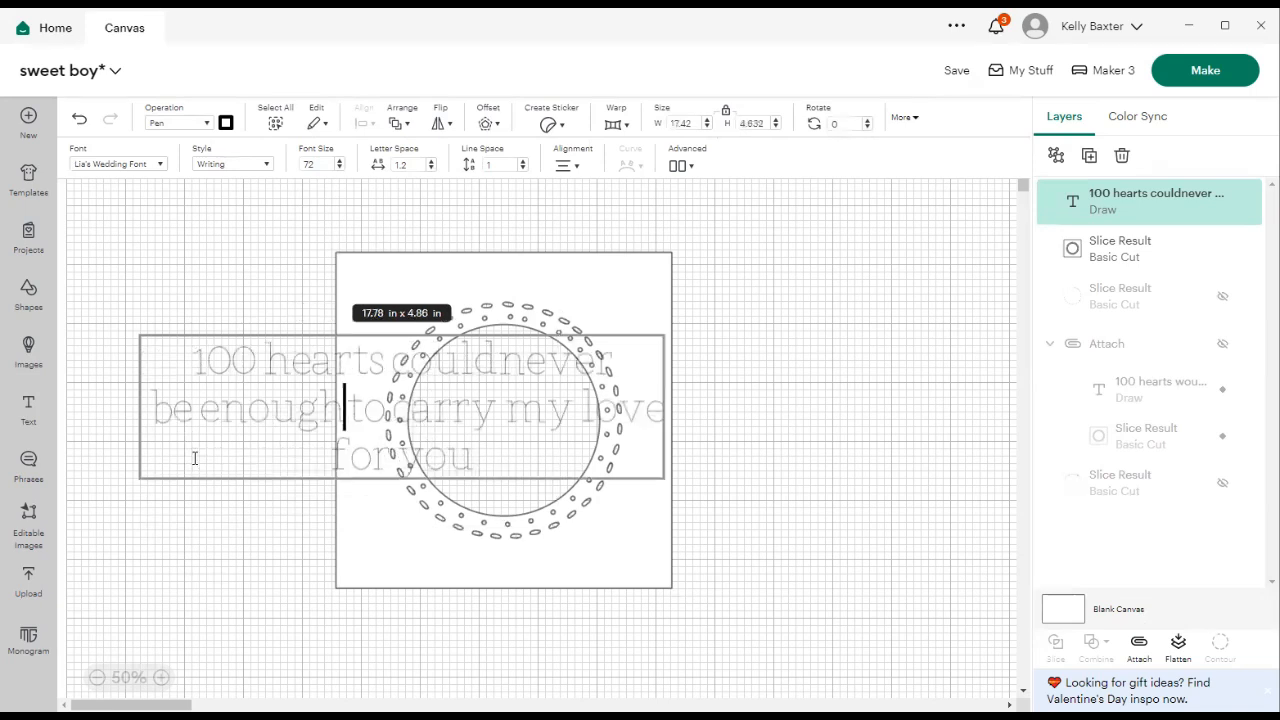
pyautogui.click(576, 413)
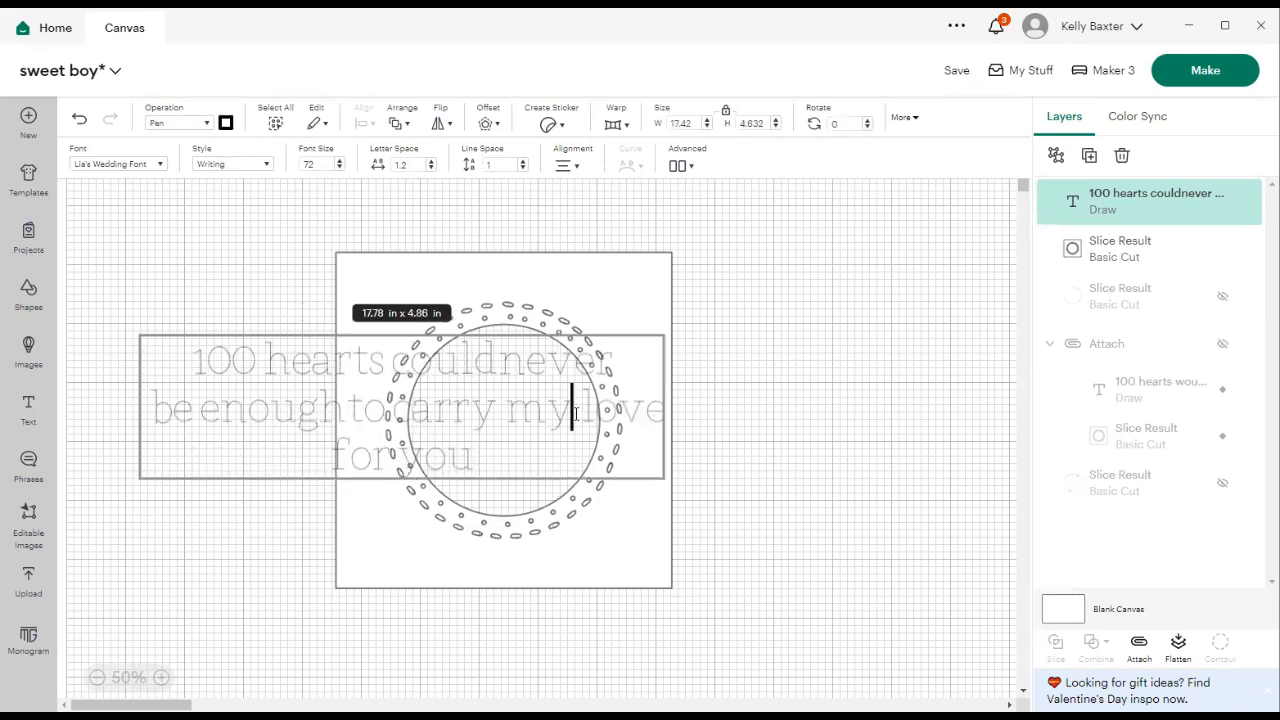
pyautogui.click(505, 416)
pyautogui.press('Return')
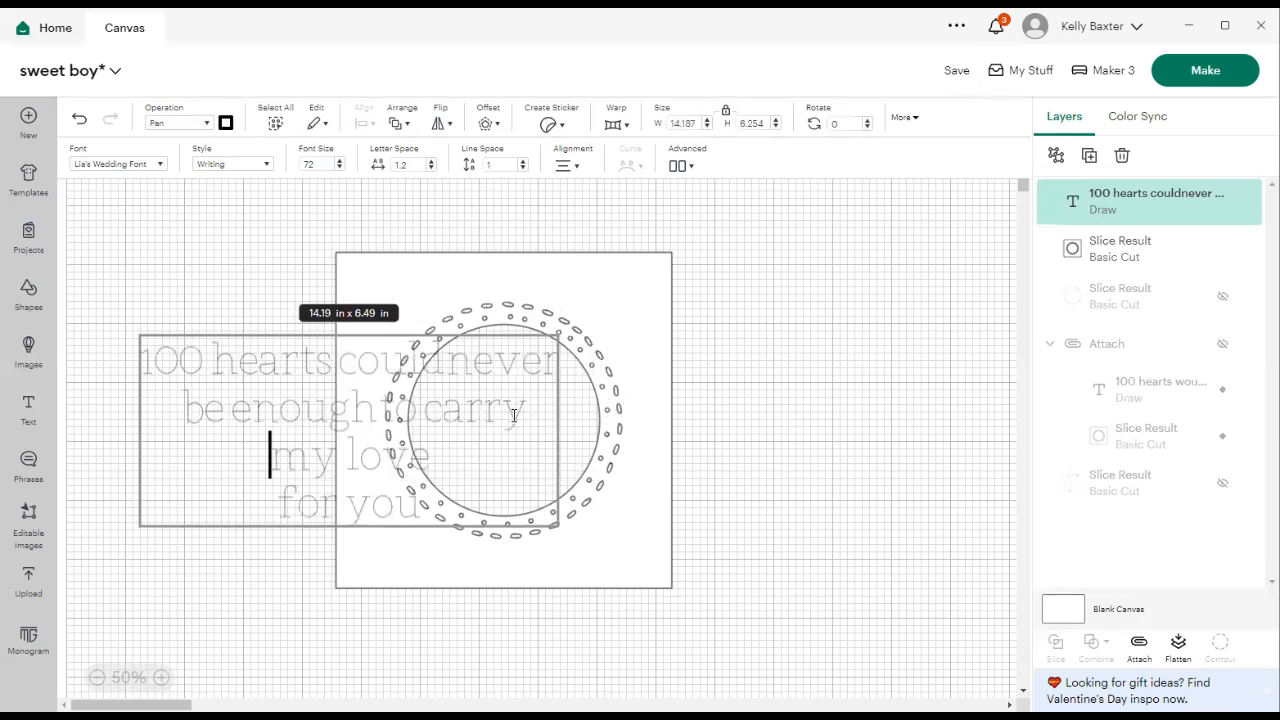
pyautogui.press('BackSpace')
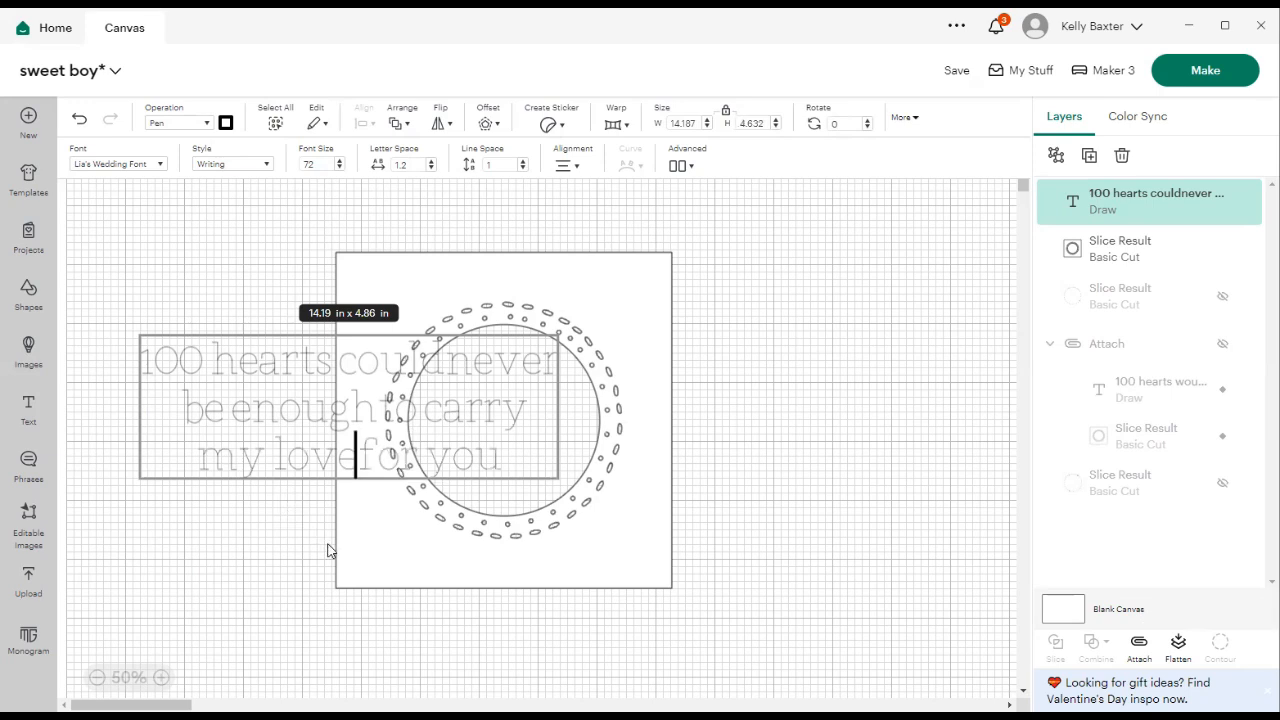
# Move the cut square clear of the text and insert the missing space between "could" and "never"
pyautogui.click(379, 558)
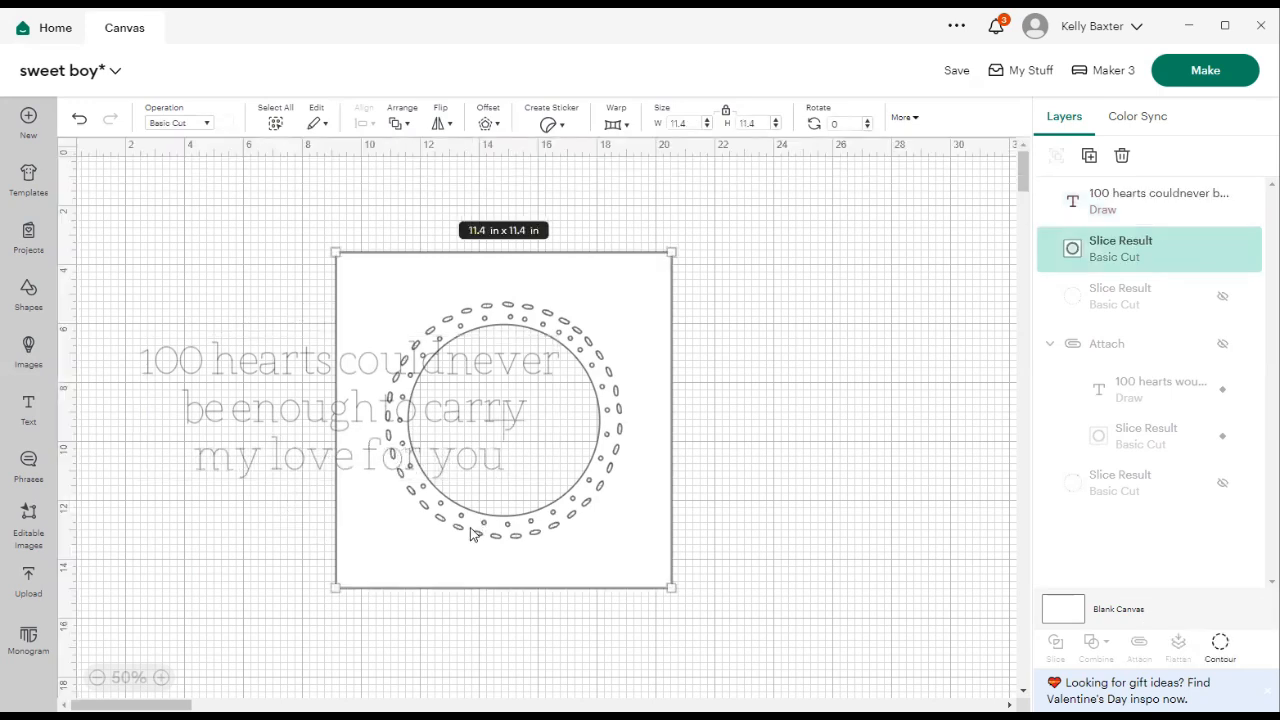
pyautogui.moveTo(392, 460); pyautogui.dragTo(688, 498)
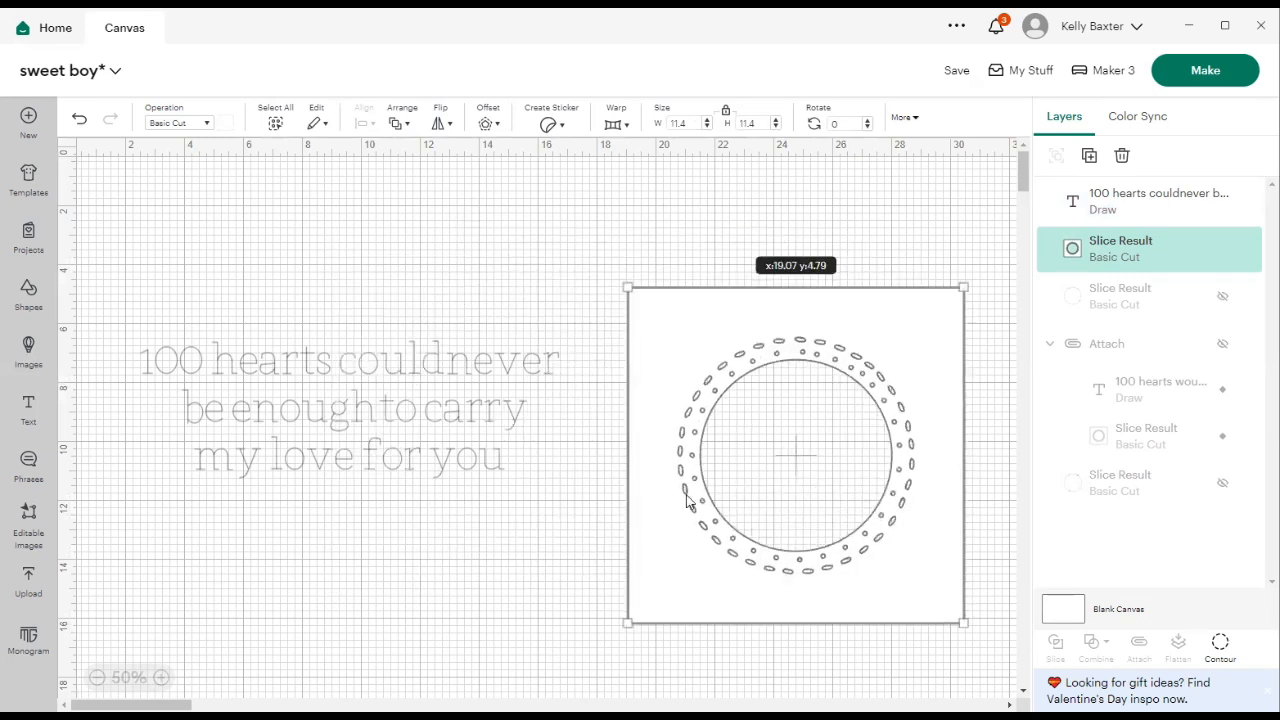
pyautogui.click(448, 367)
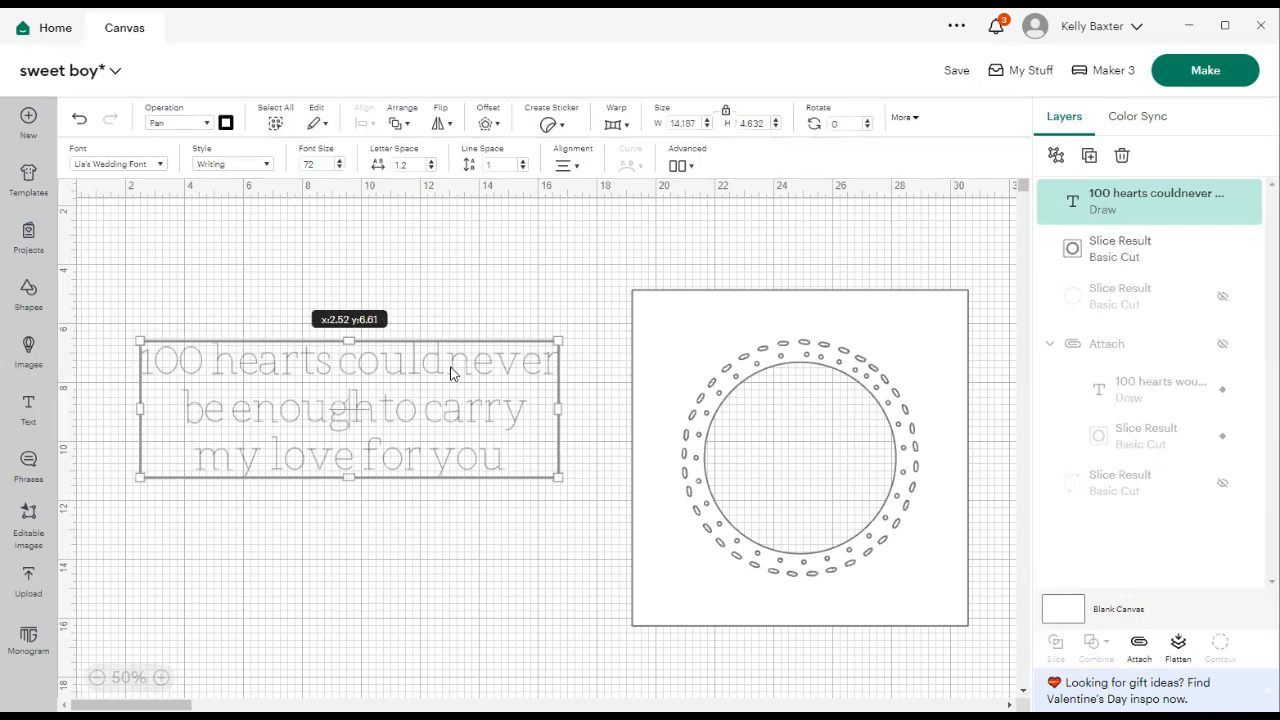
pyautogui.doubleClick(458, 366)
pyautogui.click(448, 367)
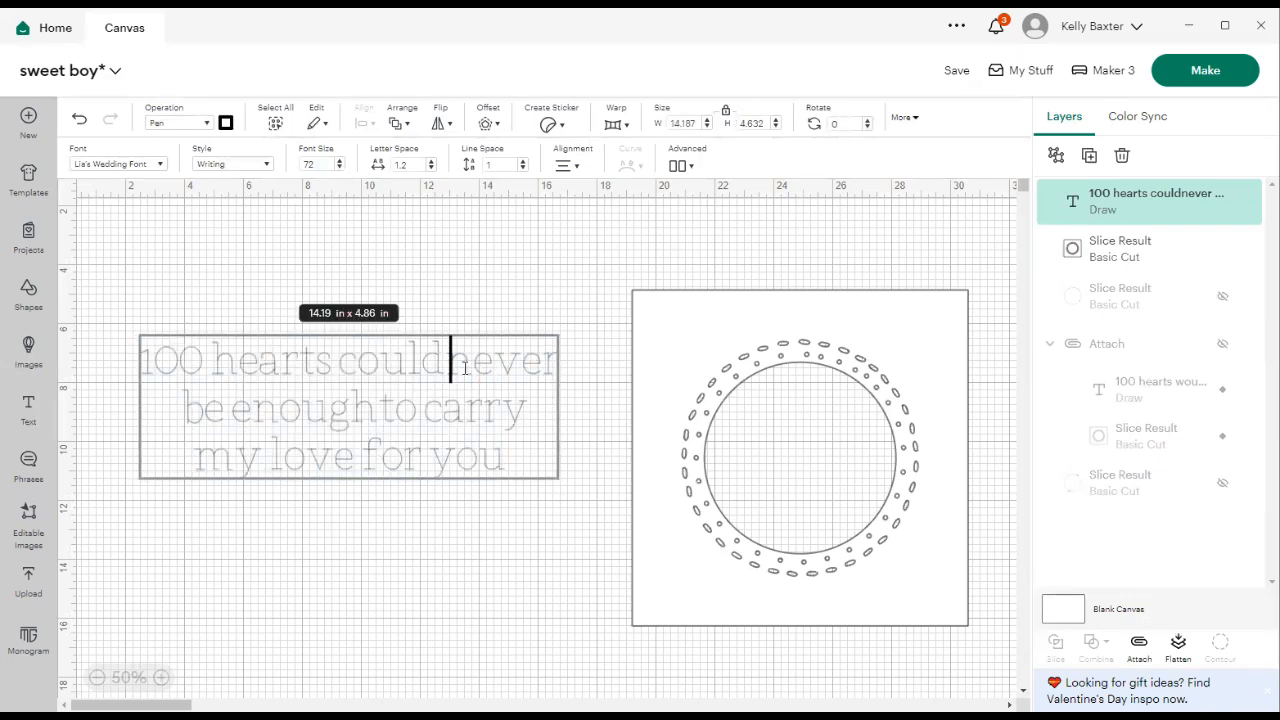
pyautogui.click(496, 537)
pyautogui.click(476, 480)
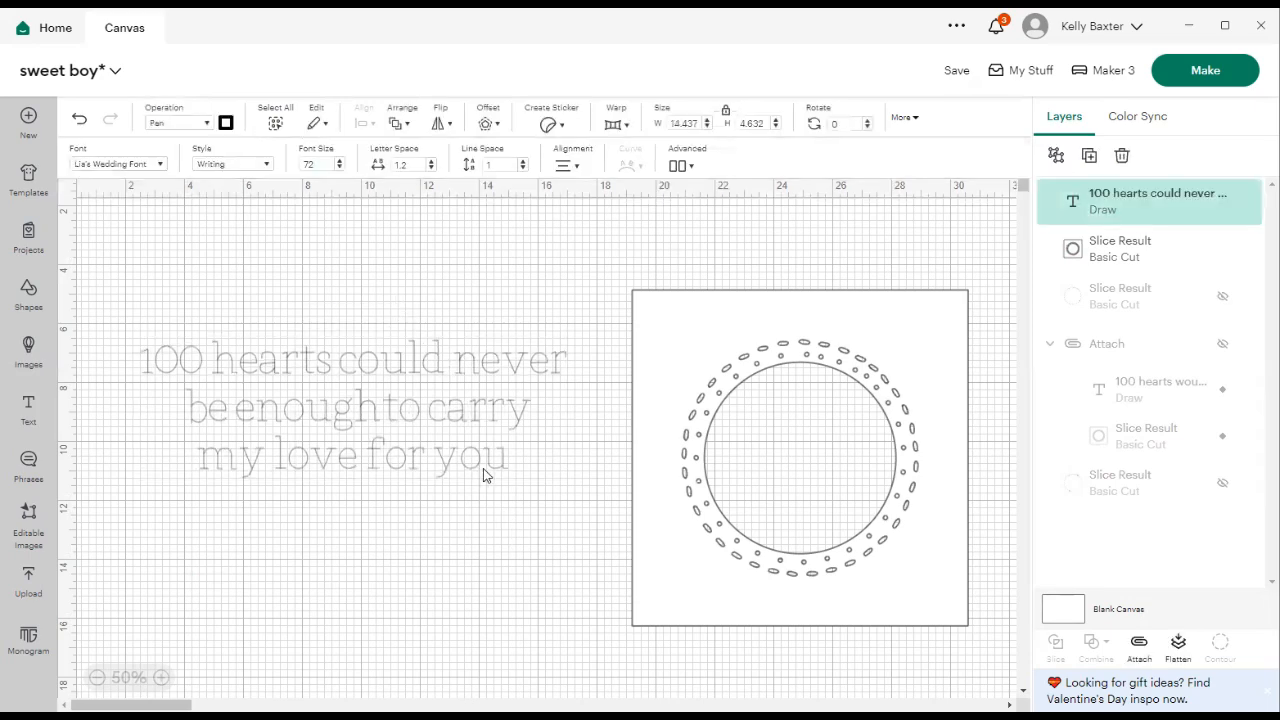
# Shrink the text to about 4.77 × 1.53 in and place it in the cut square's lower-right corner, below the ring
pyautogui.moveTo(560, 471); pyautogui.dragTo(425, 452)
pyautogui.moveTo(677, 586); pyautogui.dragTo(324, 534)
pyautogui.moveTo(450, 446); pyautogui.dragTo(593, 533)
pyautogui.moveTo(391, 468); pyautogui.dragTo(652, 621)
pyautogui.moveTo(754, 632); pyautogui.dragTo(710, 650)
pyautogui.moveTo(691, 389); pyautogui.dragTo(632, 371)
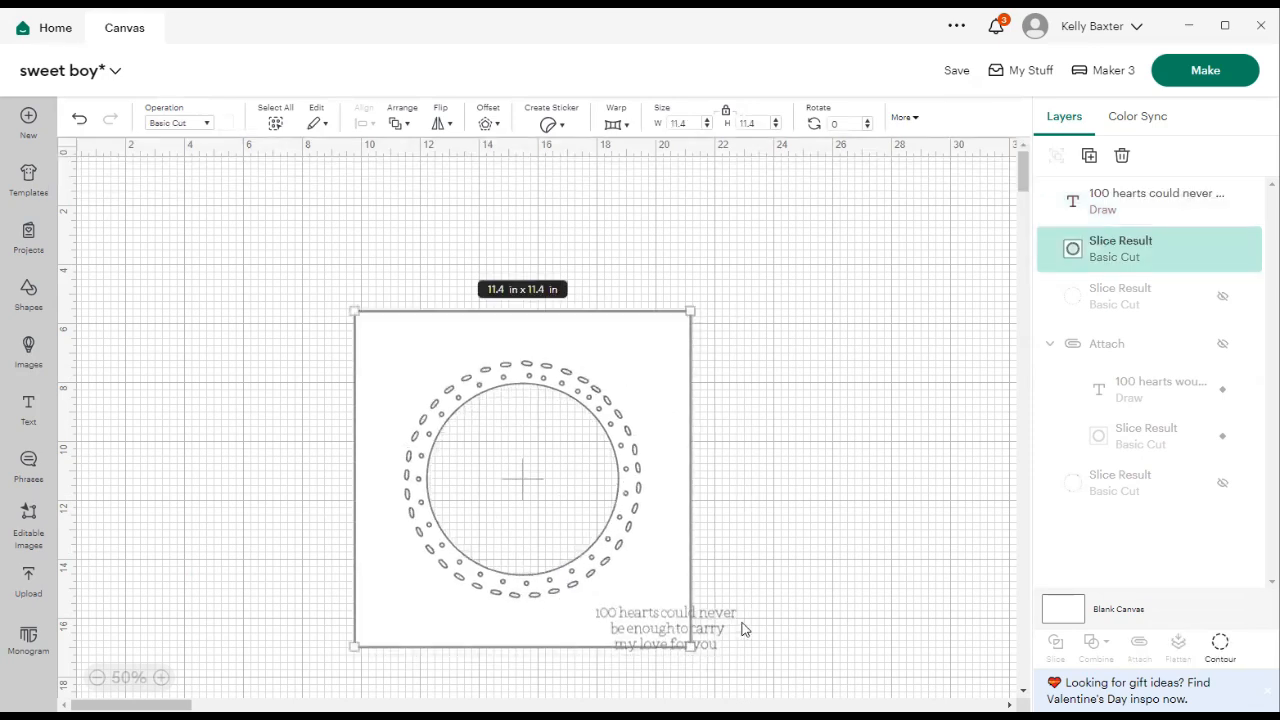
pyautogui.moveTo(714, 637); pyautogui.dragTo(664, 625)
pyautogui.click(774, 623)
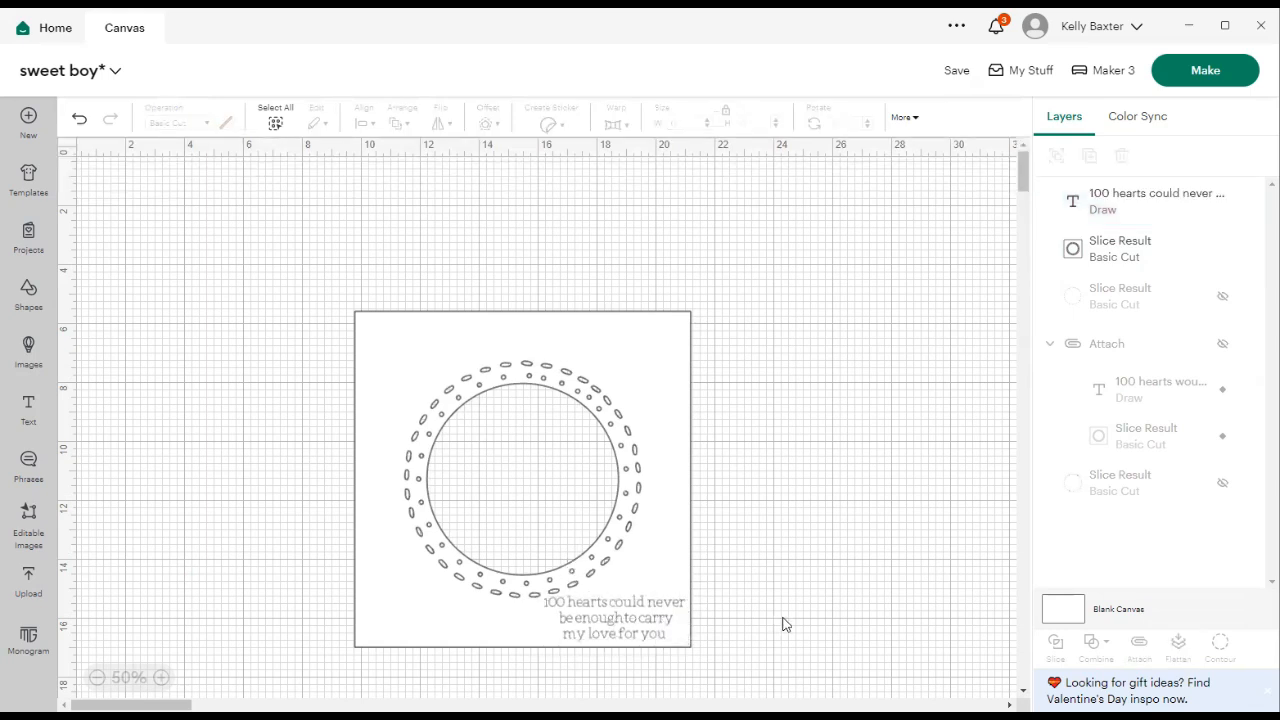
# Reduce the corner text slightly and attach it to the cut square
pyautogui.click(649, 627)
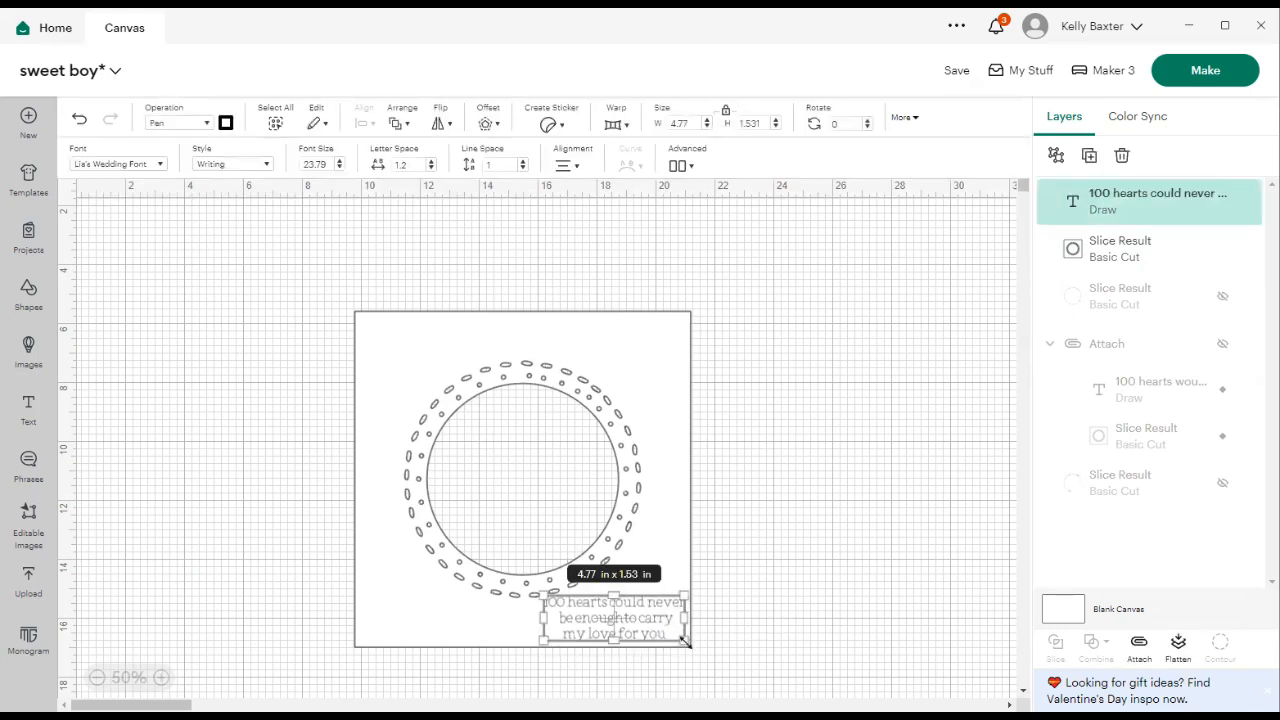
pyautogui.moveTo(684, 641); pyautogui.dragTo(633, 639)
pyautogui.click(279, 334)
pyautogui.moveTo(331, 297); pyautogui.dragTo(731, 680)
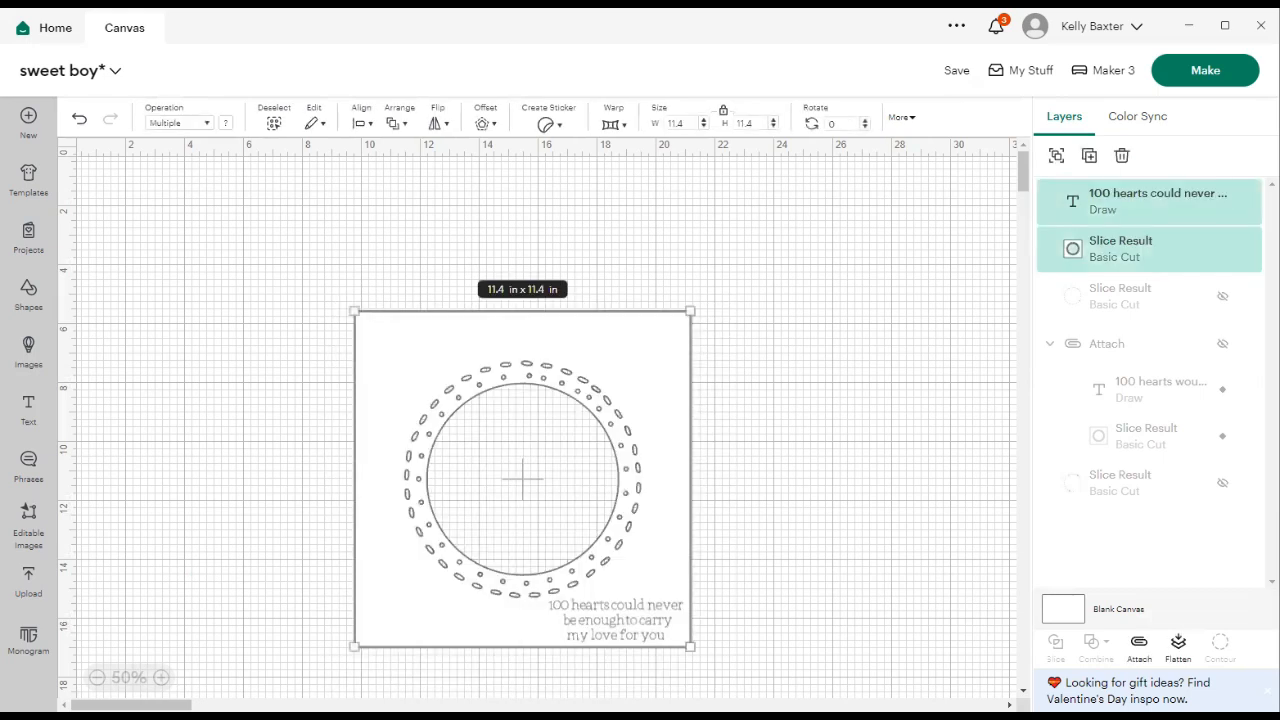
pyautogui.click(1139, 645)
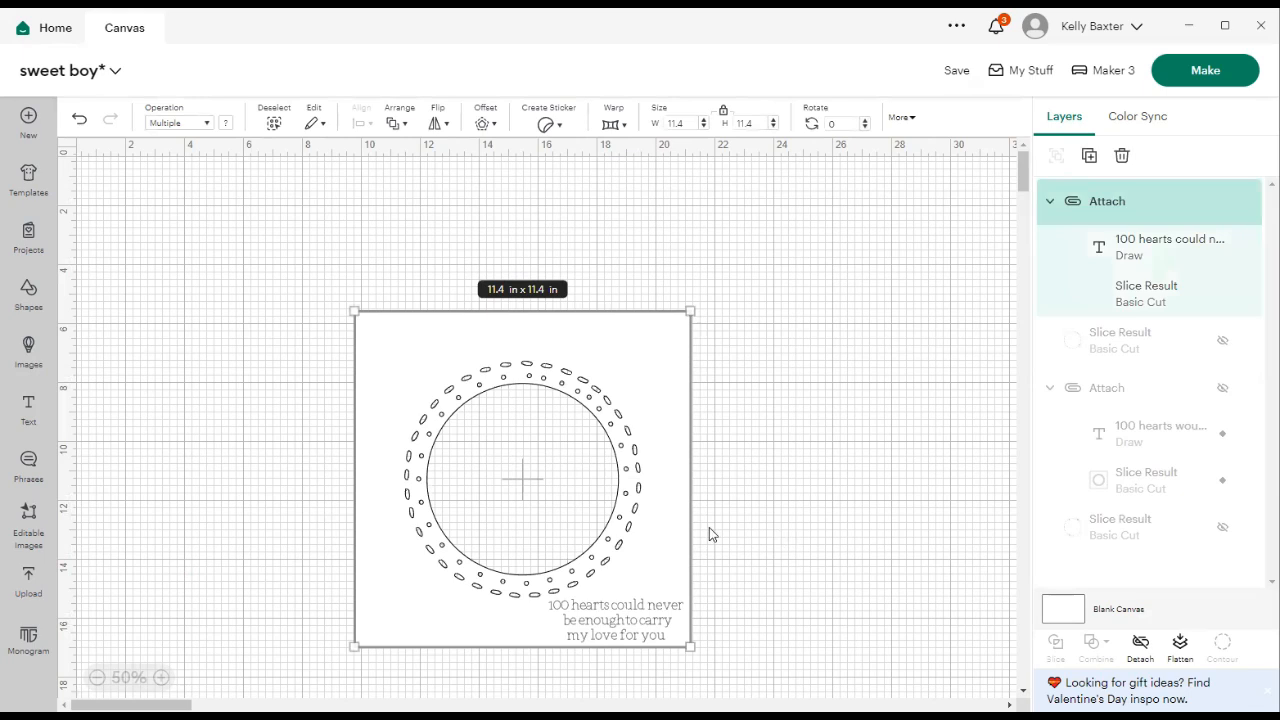
# Reposition the attached page near the middle of the canvas, with its lettering close enough to inspect
pyautogui.moveTo(640, 585); pyautogui.dragTo(603, 479)
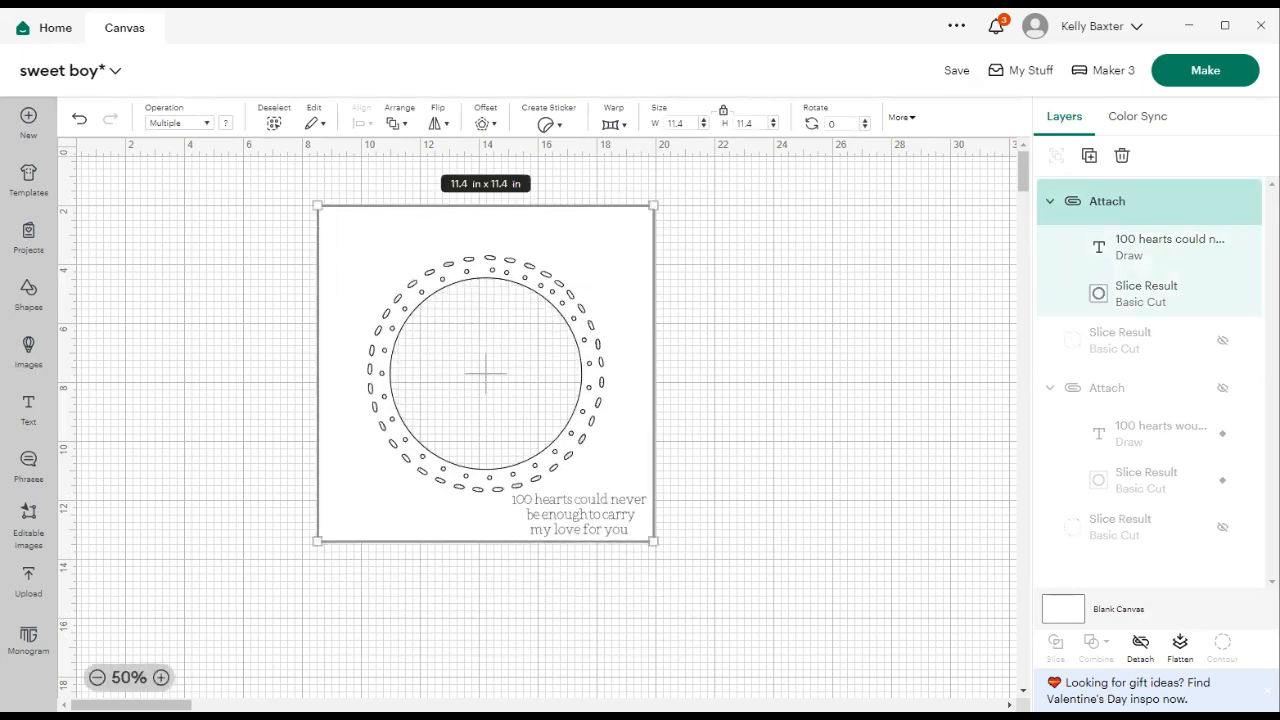
pyautogui.hotkey('ctrl', '+')
pyautogui.moveTo(651, 499); pyautogui.dragTo(703, 549)
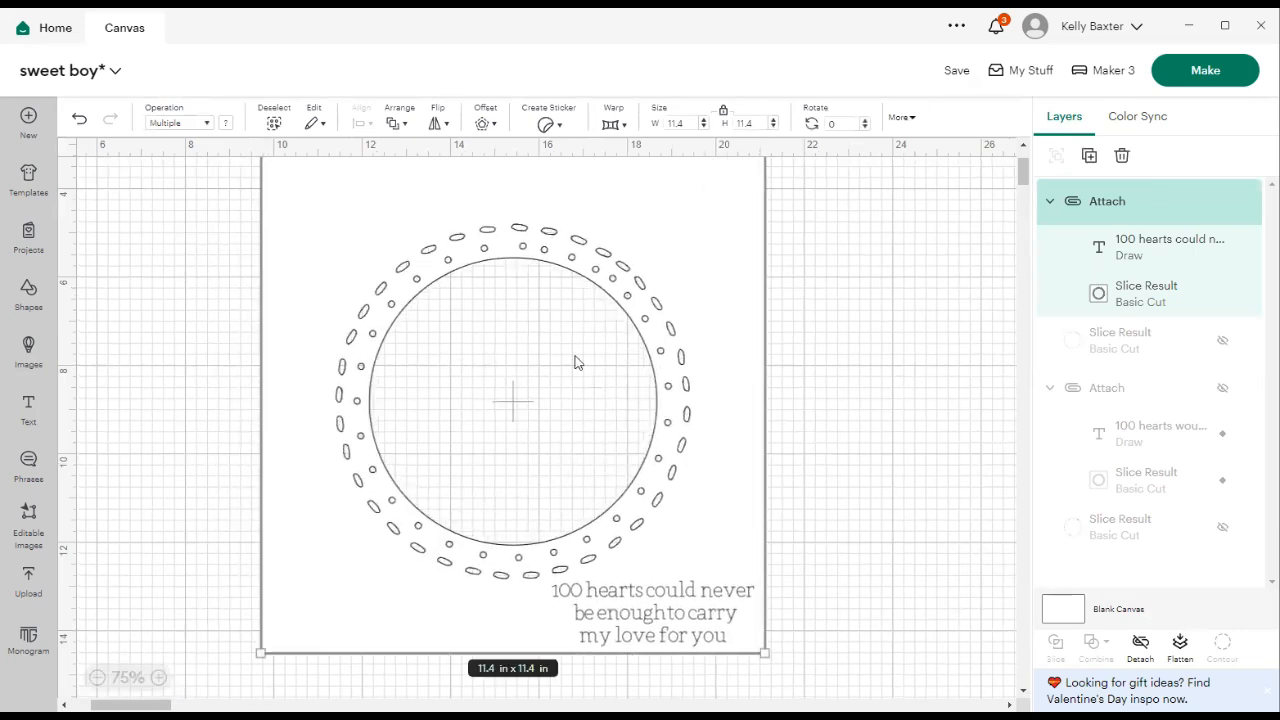